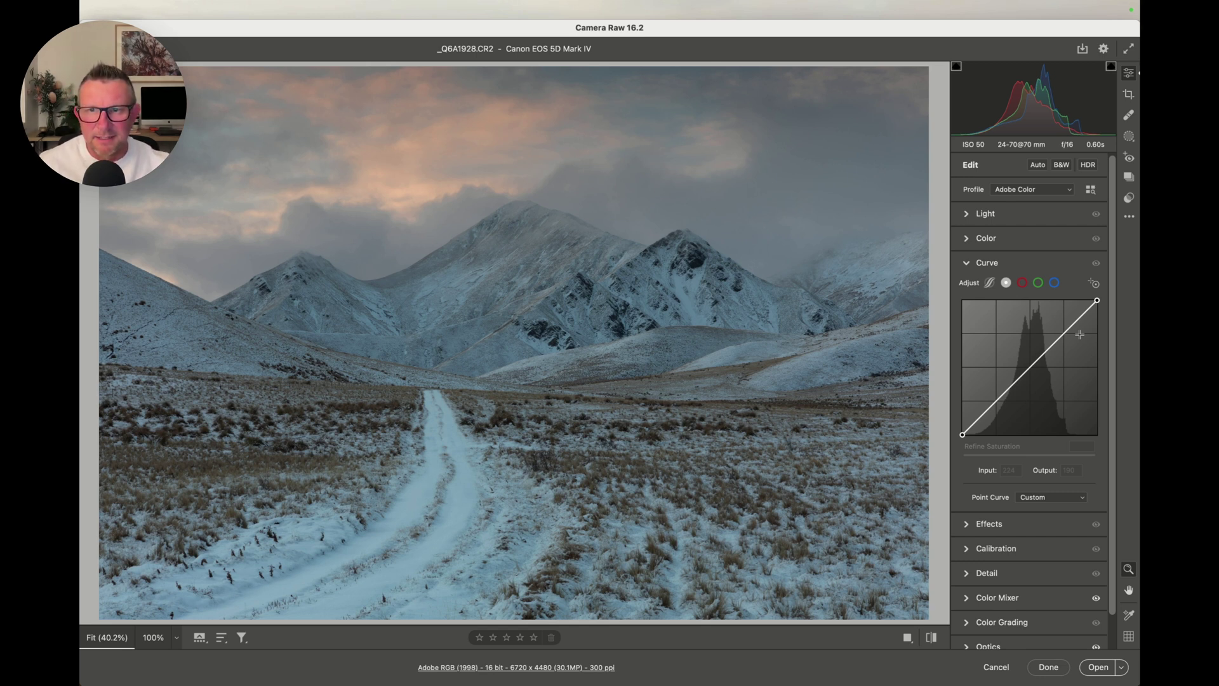
# Add two points to the point curve: highlights at input 192, output 216, and shadows at input 63, output 69
pyautogui.click(964, 266)
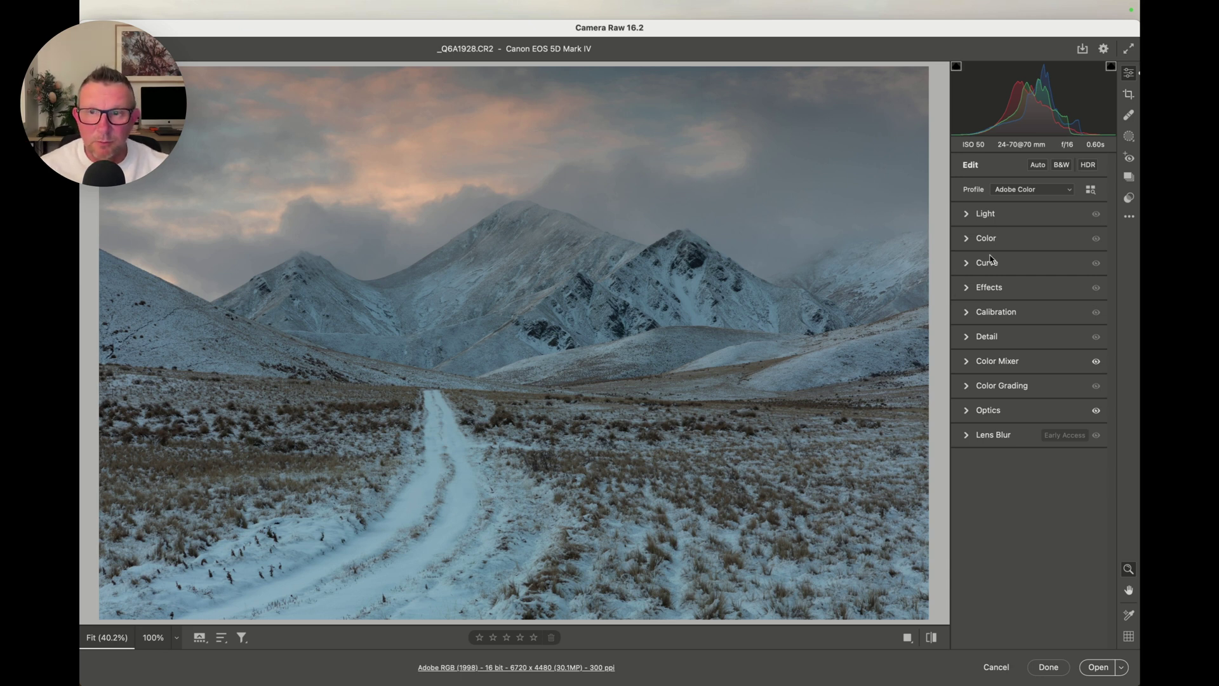
pyautogui.moveTo(990, 258)
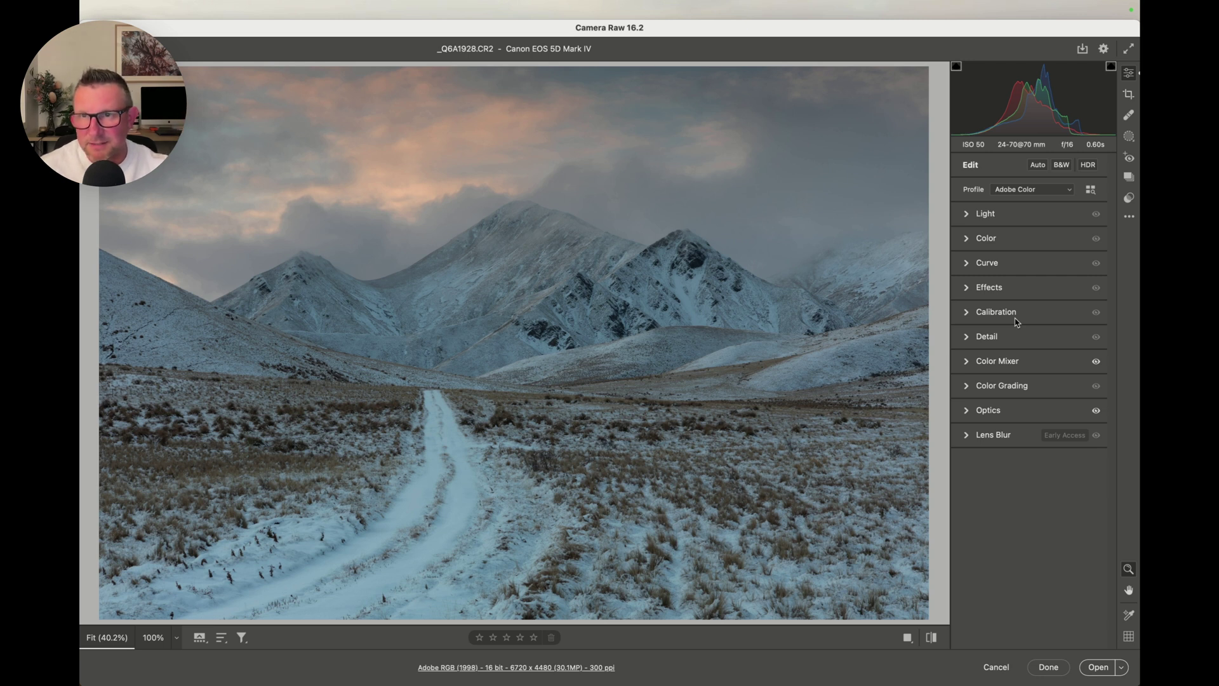
pyautogui.click(989, 262)
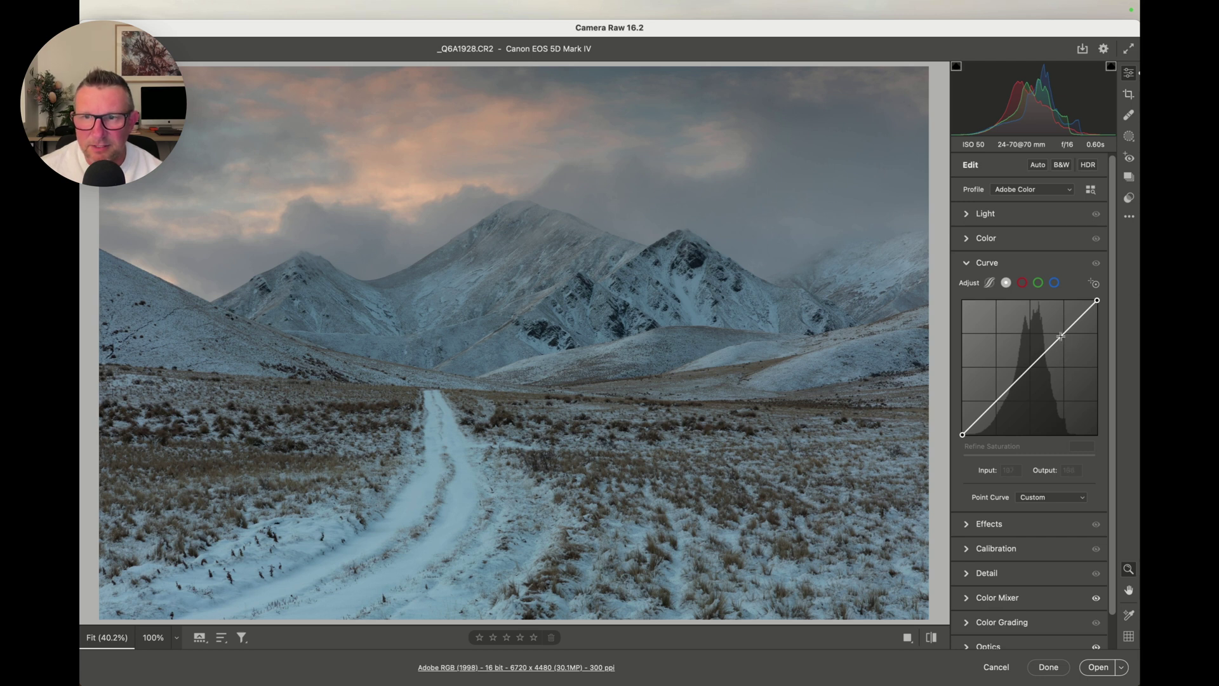
pyautogui.moveTo(1064, 335); pyautogui.dragTo(1063, 324)
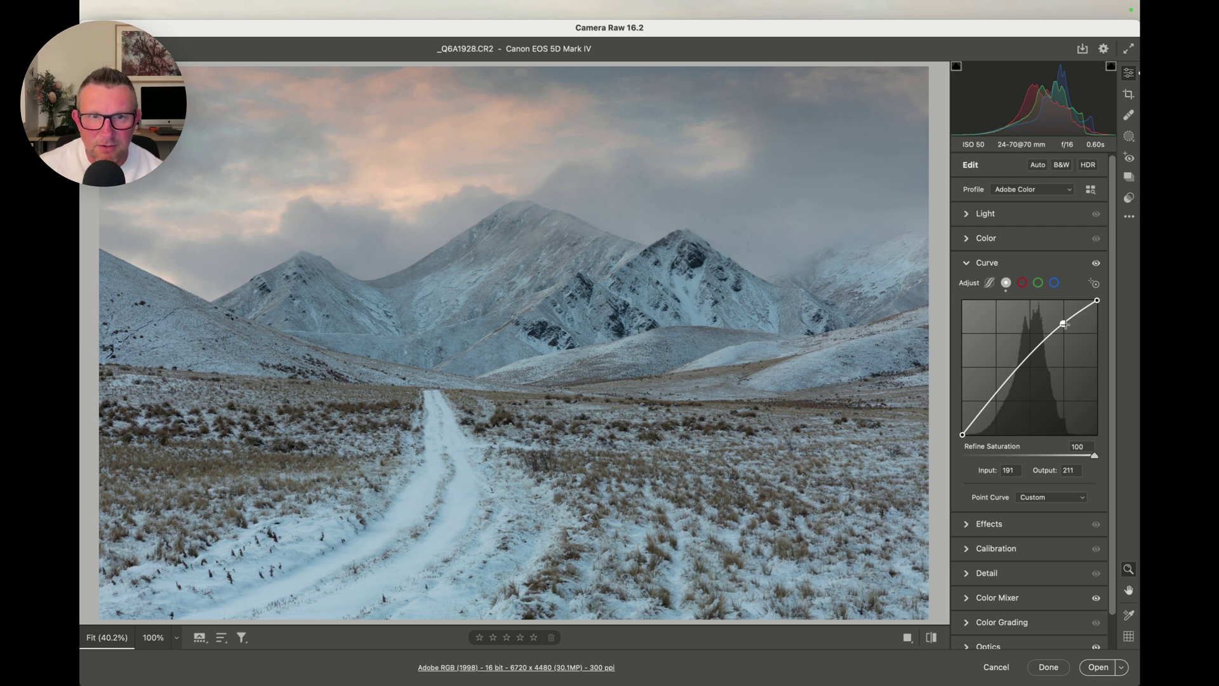
pyautogui.press('Down')
pyautogui.press('Down')
pyautogui.press('Down')
pyautogui.press('Down')
pyautogui.press('Down')
pyautogui.press('Down')
pyautogui.press('Up')
pyautogui.press('Up')
pyautogui.press('Up')
pyautogui.press('Up')
pyautogui.press('Up')
pyautogui.press('Up')
pyautogui.press('Up')
pyautogui.press('Up')
pyautogui.press('Up')
pyautogui.press('Up')
pyautogui.press('Up')
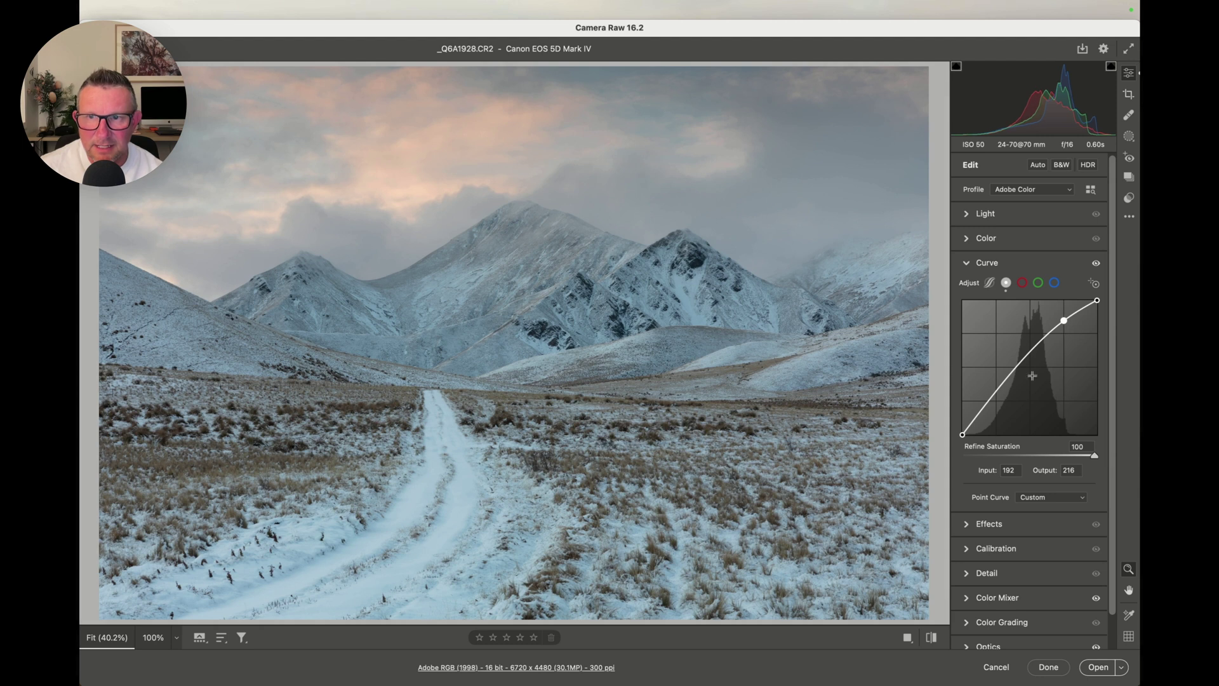
pyautogui.click(997, 395)
pyautogui.moveTo(997, 396); pyautogui.dragTo(996, 398)
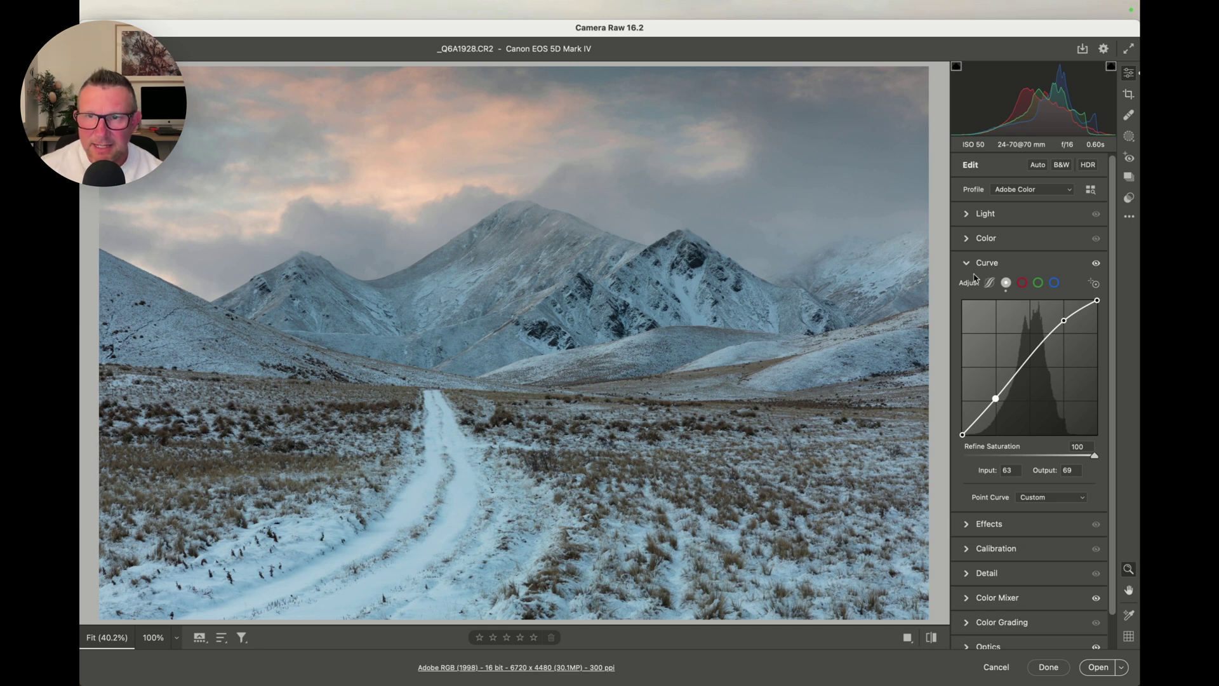
# Compare the photo with and without the curve adjustment
pyautogui.click(1096, 264)
pyautogui.click(1097, 264)
pyautogui.click(1097, 265)
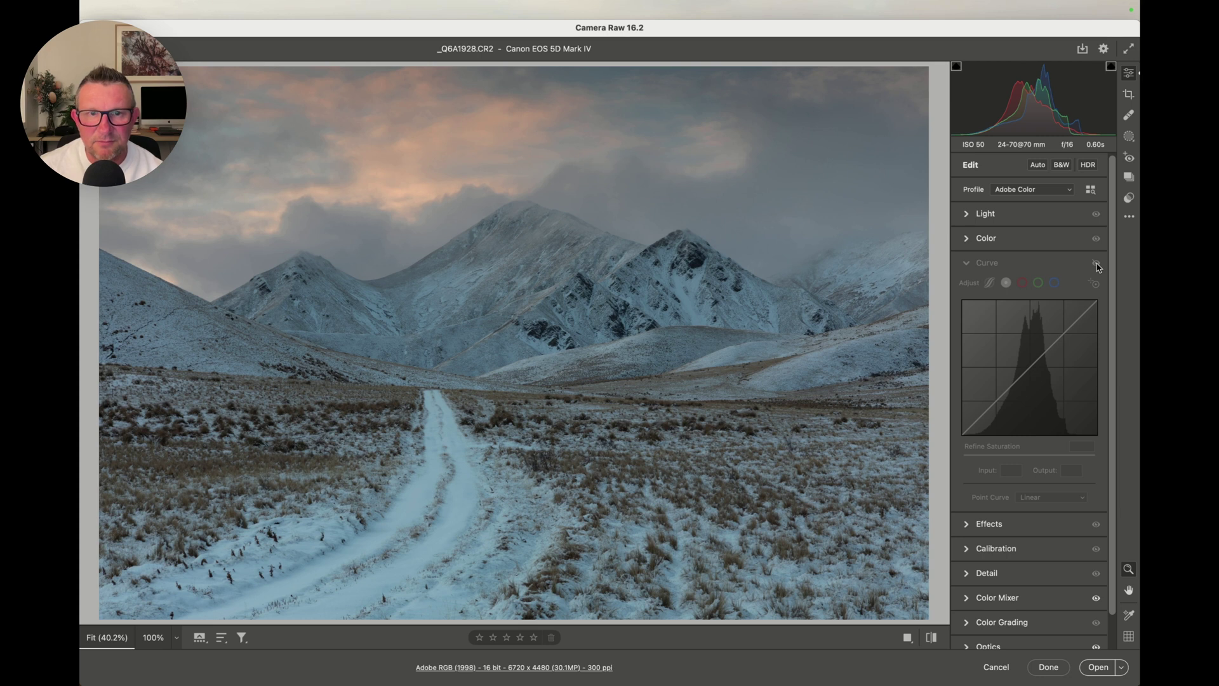
pyautogui.click(1097, 264)
pyautogui.click(1097, 265)
pyautogui.click(1097, 265)
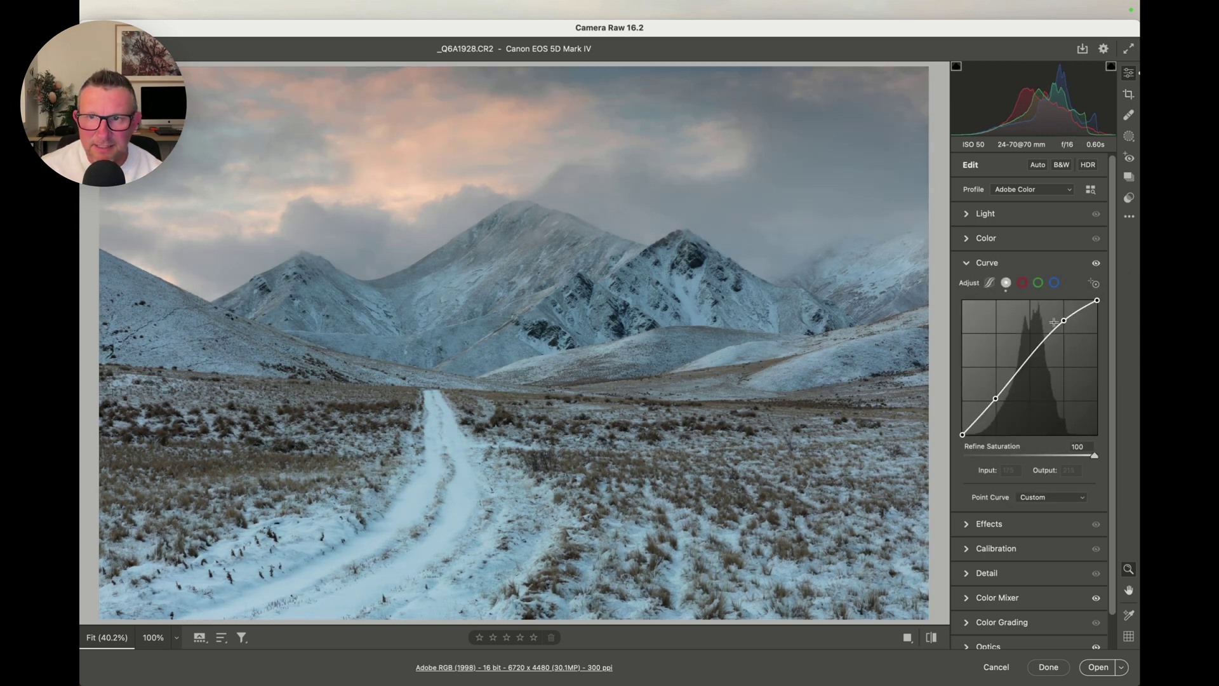
# Replace both curve points with a stronger S-curve through input 46, output 27 and input 226, output 239
pyautogui.doubleClick(997, 399)
pyautogui.doubleClick(1064, 321)
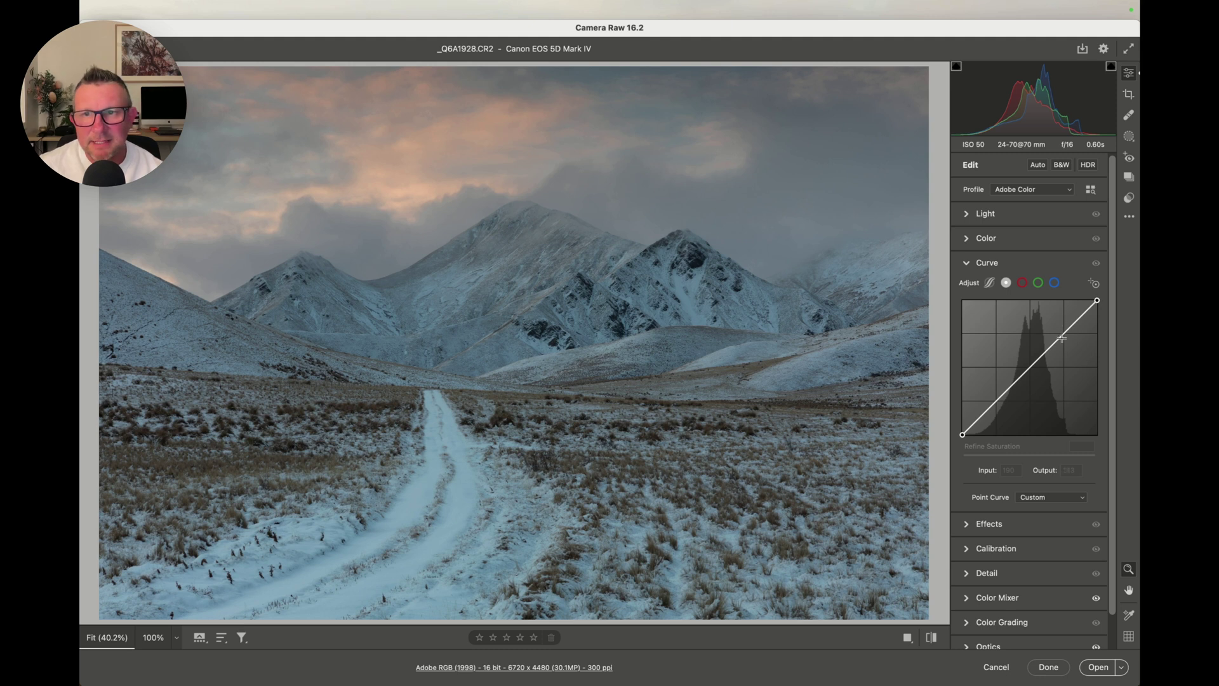
pyautogui.click(983, 412)
pyautogui.moveTo(983, 411); pyautogui.dragTo(987, 420)
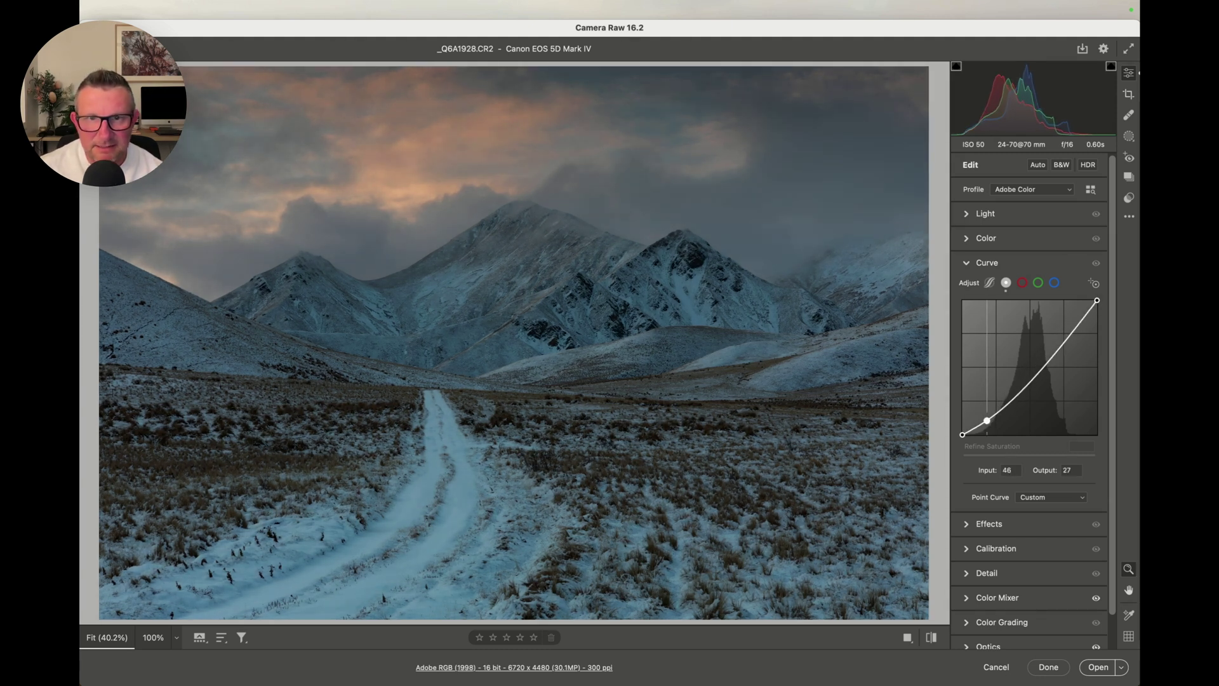
pyautogui.moveTo(1081, 322); pyautogui.dragTo(1083, 308)
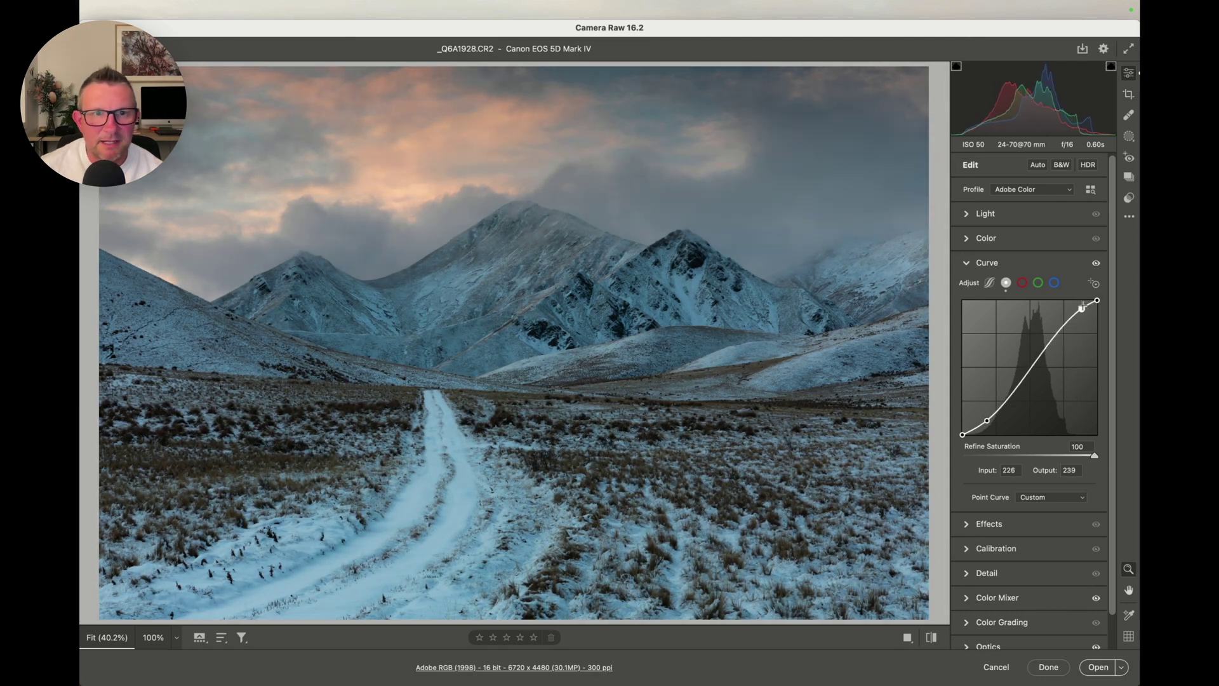
# Delete both S-curve points, and try lifting the midtones with a single centre point before removing it as well
pyautogui.keyDown('super'); pyautogui.click(1082, 309); pyautogui.keyUp('super')
pyautogui.keyDown('super'); pyautogui.click(987, 421); pyautogui.keyUp('super')
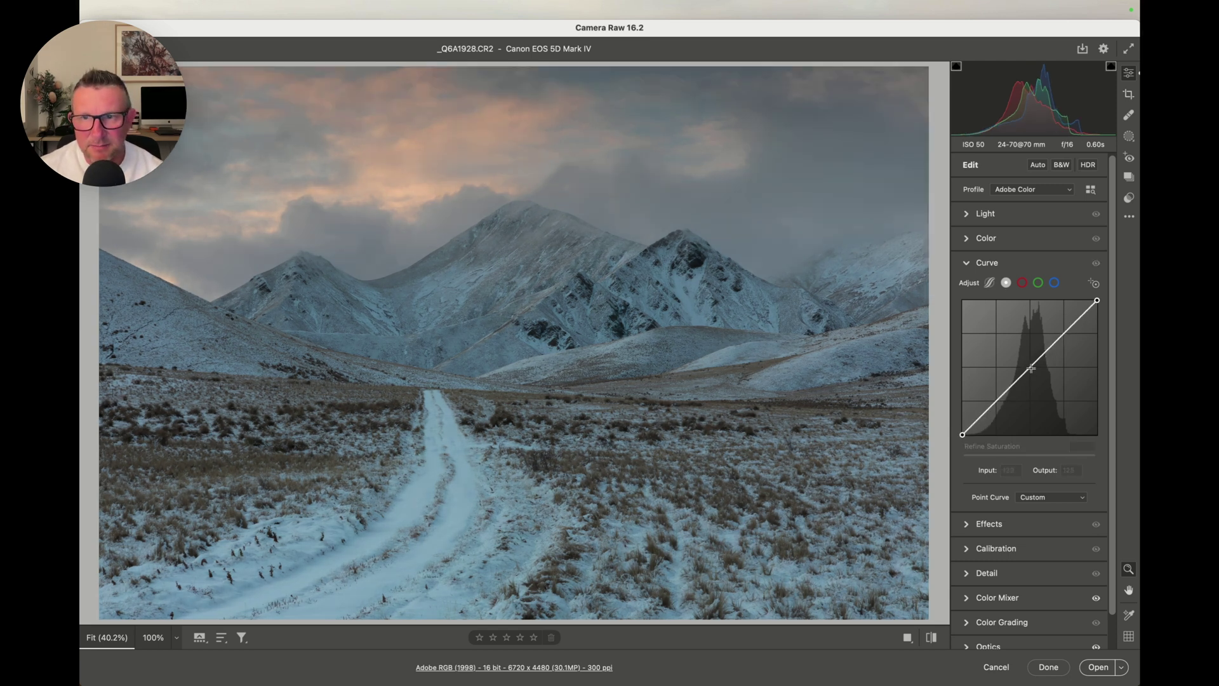
pyautogui.moveTo(1032, 368)
pyautogui.mouseDown()
pyautogui.moveTo(1031, 349)
pyautogui.moveTo(1042, 358)
pyautogui.moveTo(1029, 351)
pyautogui.moveTo(1036, 357)
pyautogui.mouseUp()
pyautogui.doubleClick(1036, 357)
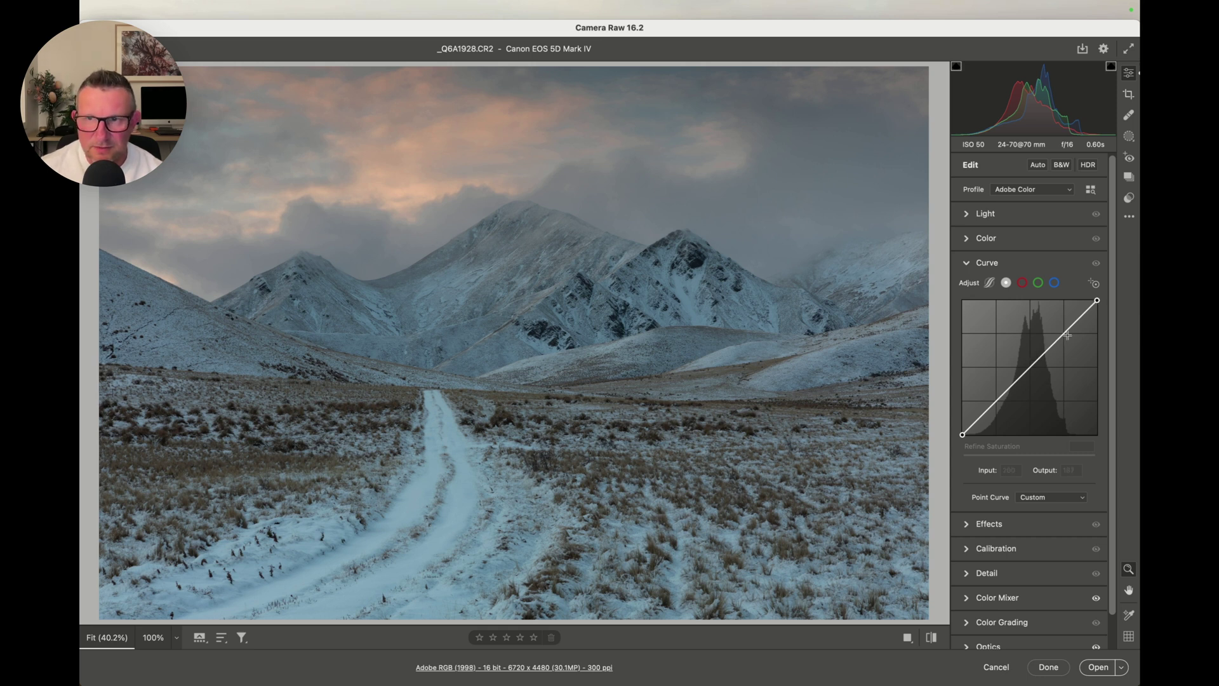
# Shape a gentle S-curve through input 192, output 206 and input 64, output 62, and compare the photo with and without it
pyautogui.moveTo(1064, 334); pyautogui.dragTo(1064, 326)
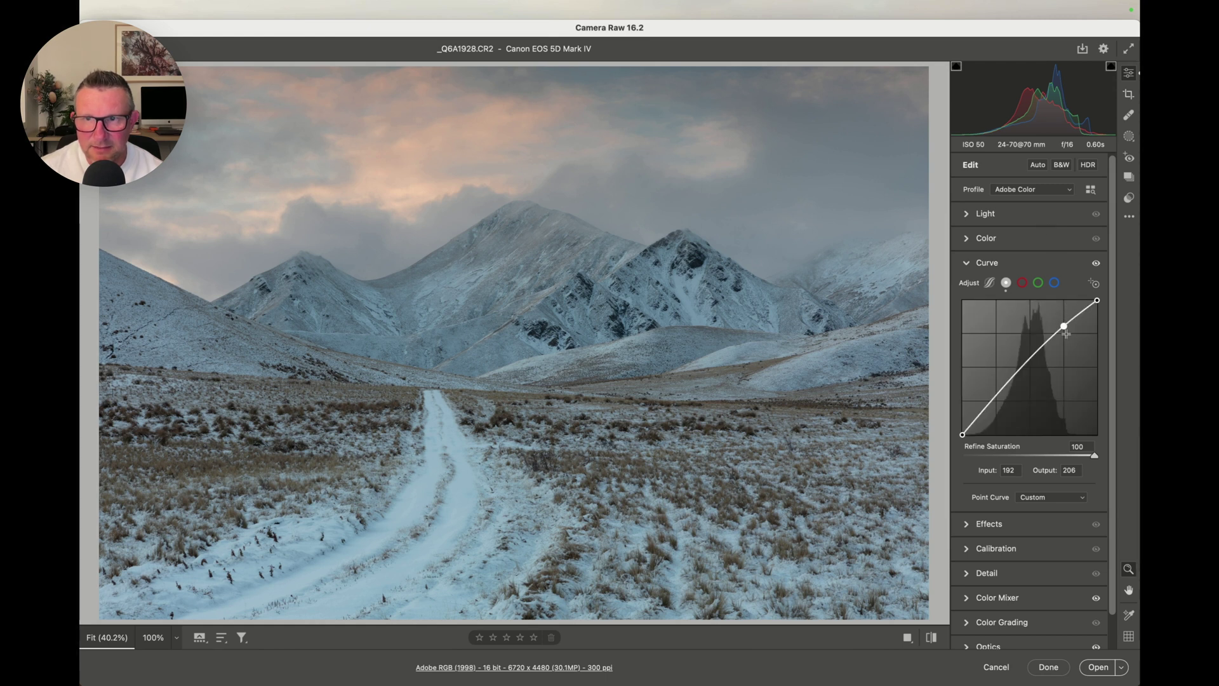
pyautogui.moveTo(995, 395); pyautogui.dragTo(998, 403)
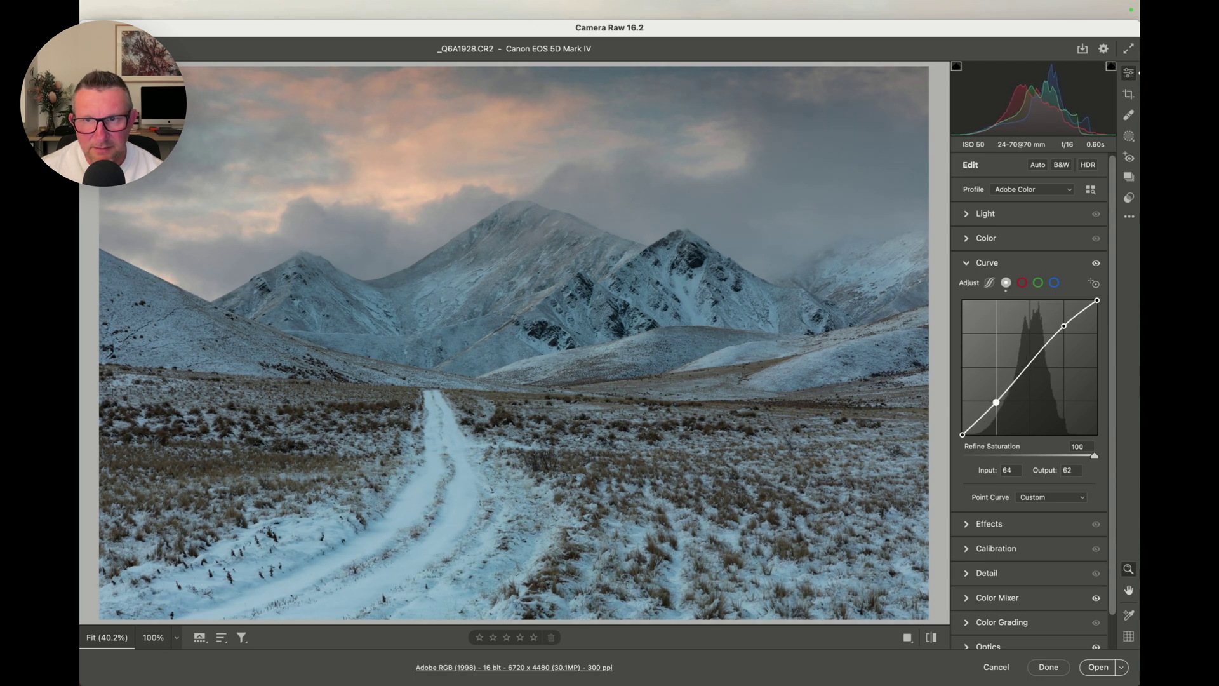
pyautogui.click(1096, 263)
pyautogui.click(1097, 263)
pyautogui.click(1096, 263)
pyautogui.click(1096, 263)
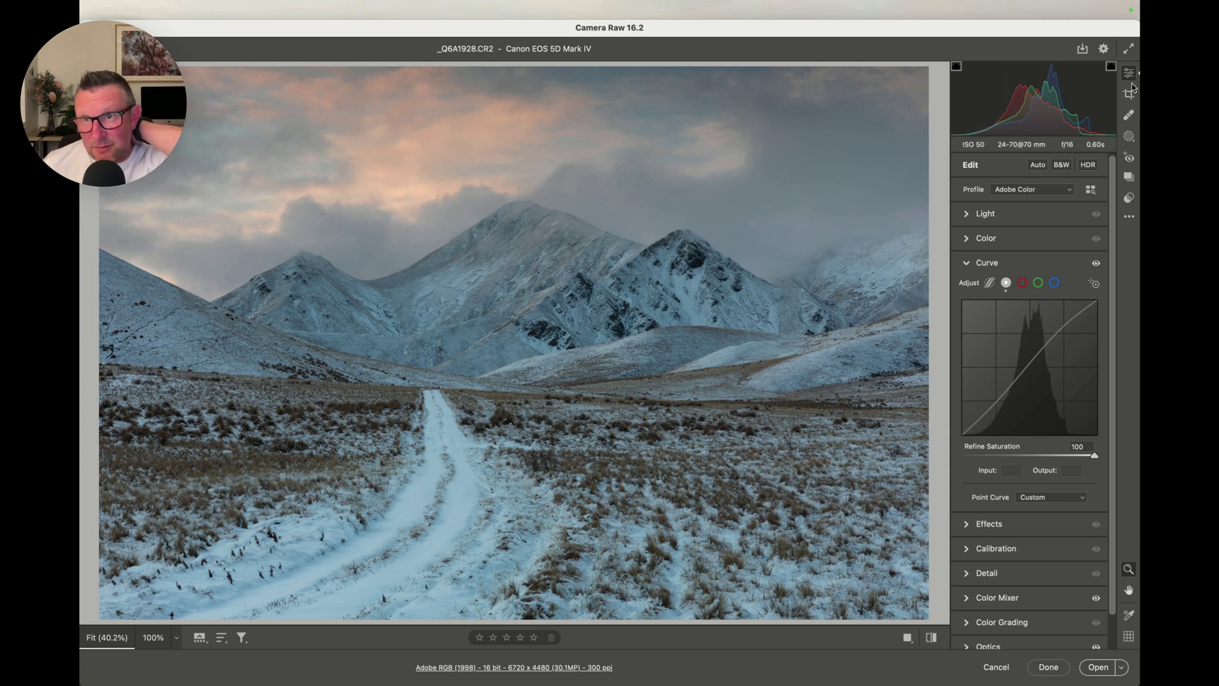
# Create a new mask that selects the sky
pyautogui.click(1130, 138)
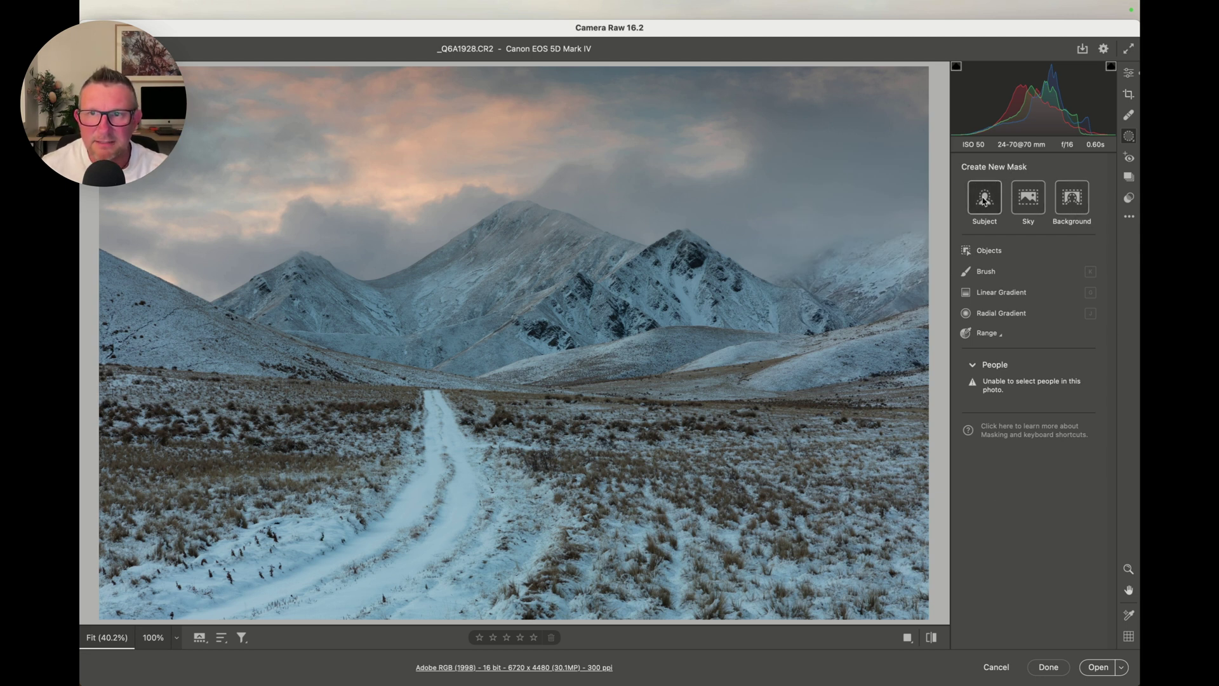
pyautogui.click(1029, 200)
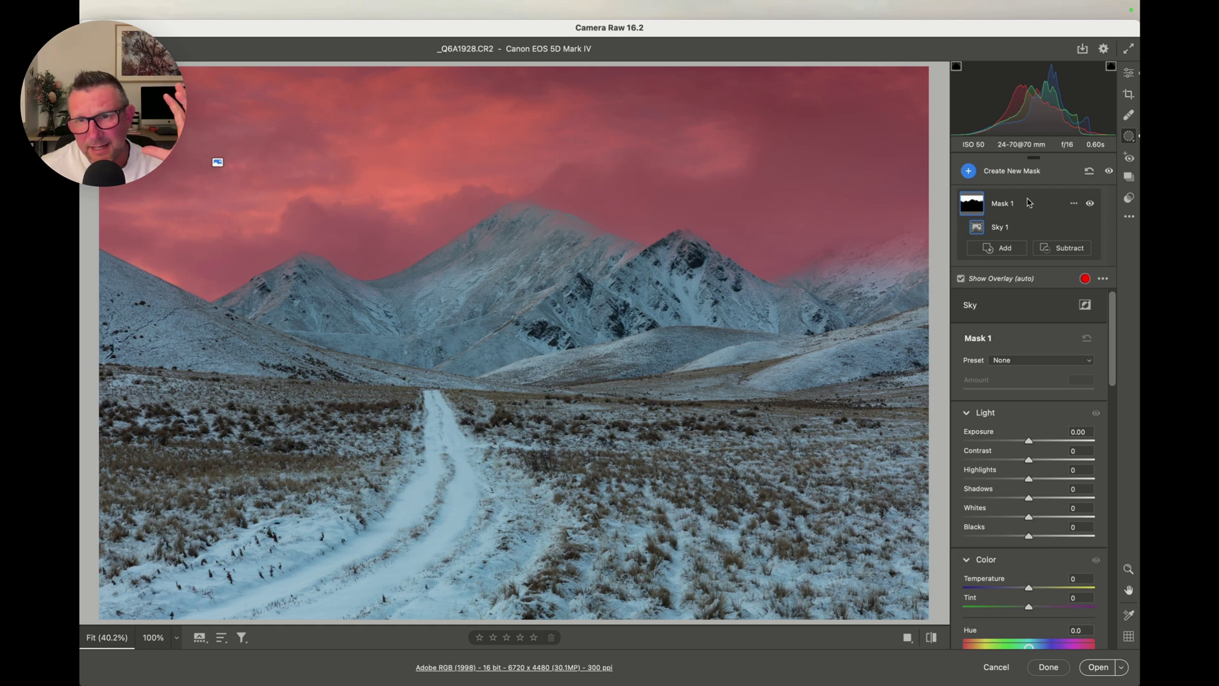
# Try blue and orange as the mask overlay color, and return it to red
pyautogui.click(1085, 280)
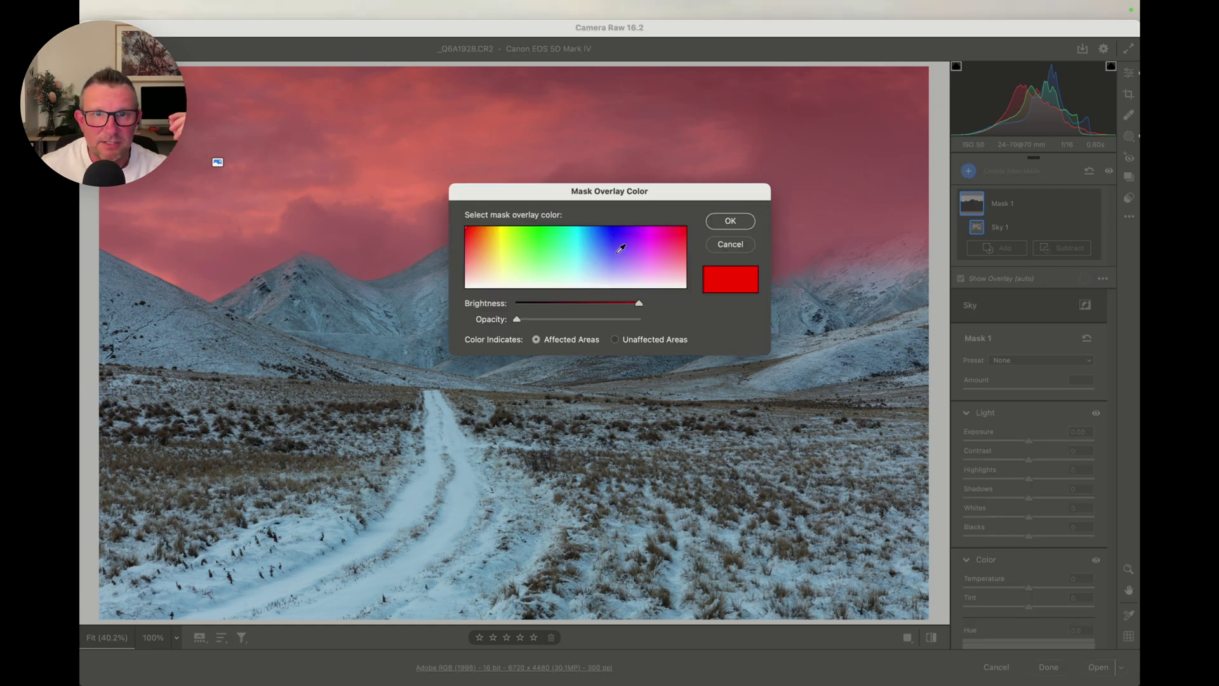
pyautogui.click(612, 235)
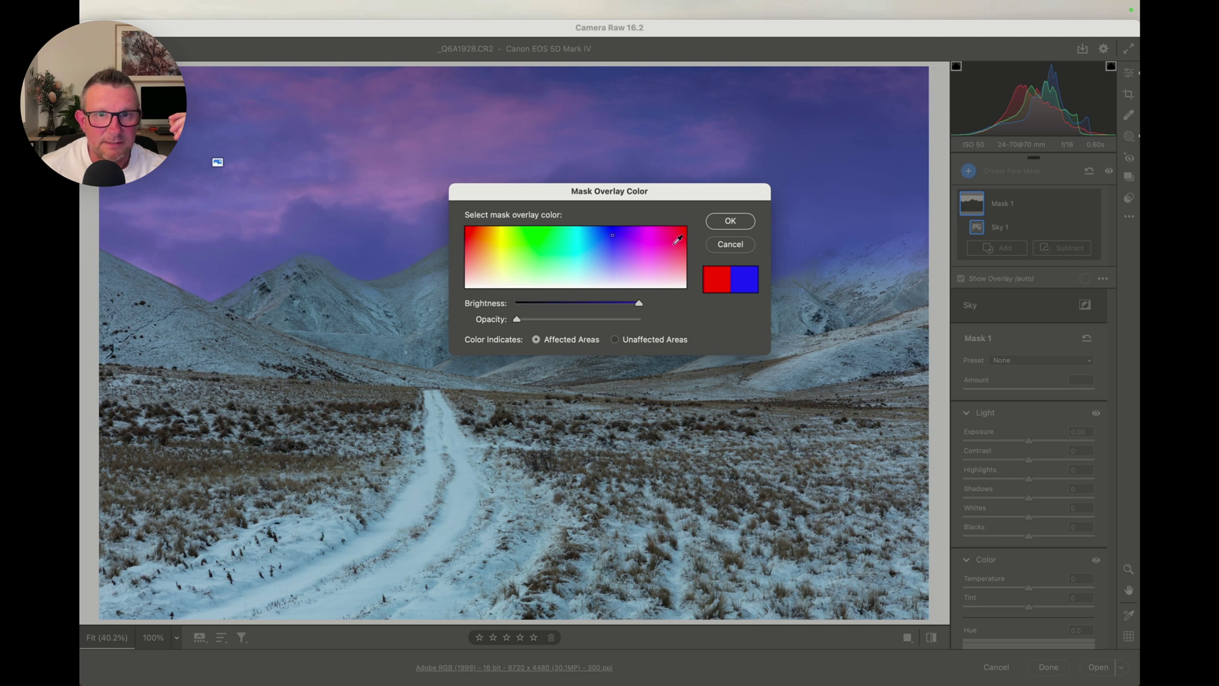
pyautogui.click(482, 233)
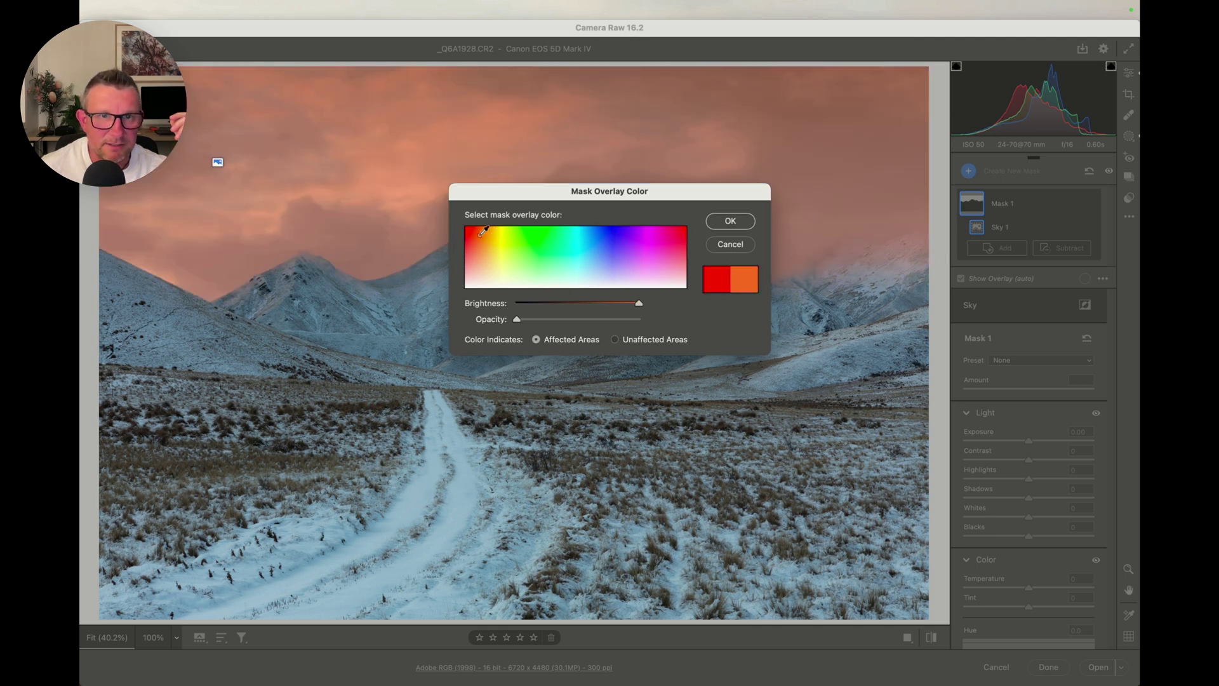
pyautogui.click(479, 233)
pyautogui.click(474, 233)
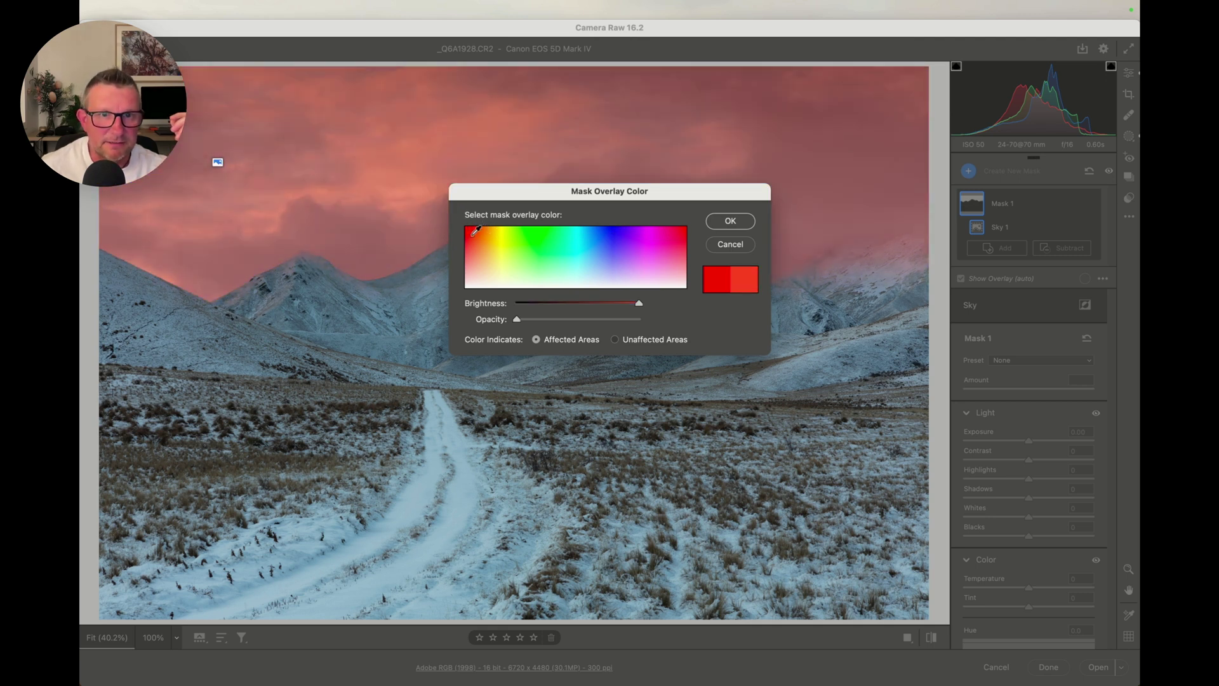
pyautogui.moveTo(474, 232); pyautogui.dragTo(472, 226)
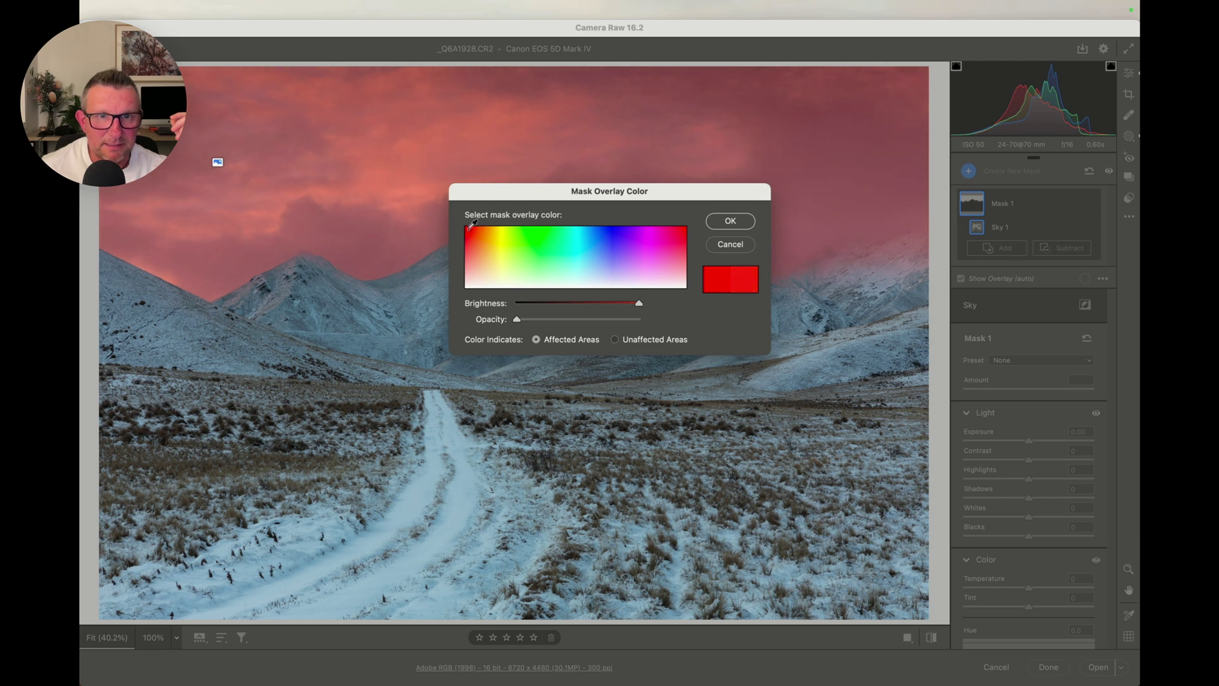
pyautogui.click(739, 219)
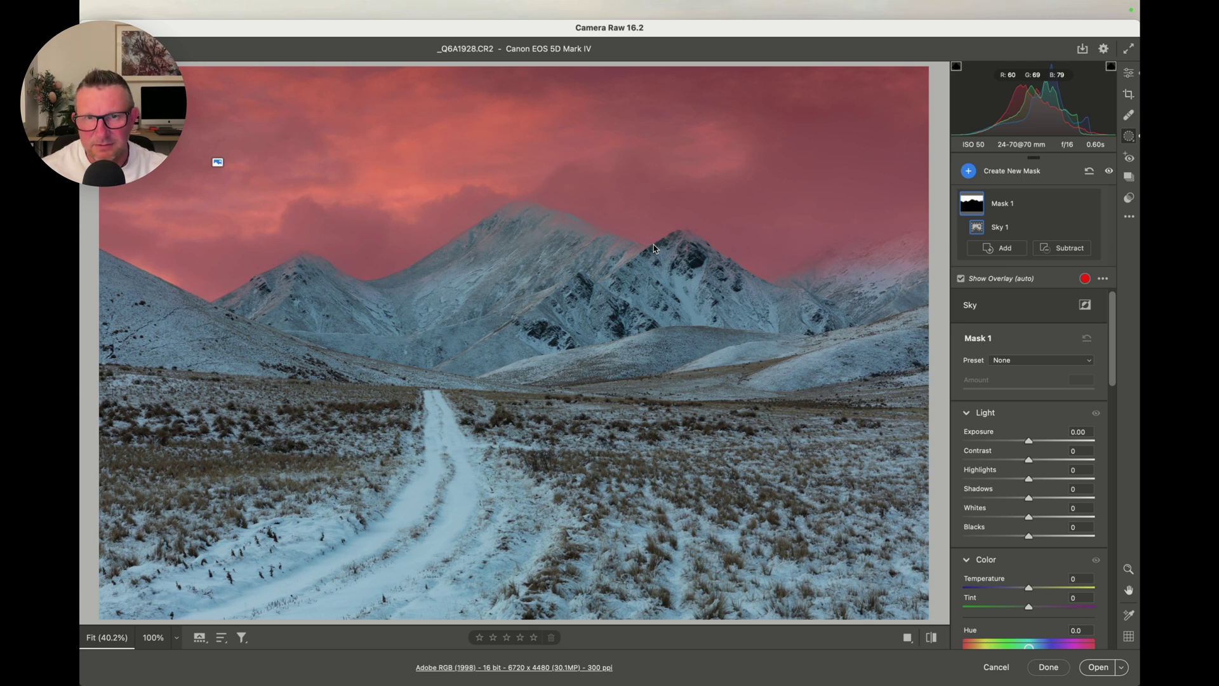
# Subtract a level linear gradient from the sky mask, running from the foot of the mountains up past the photo's top edge
pyautogui.click(1059, 252)
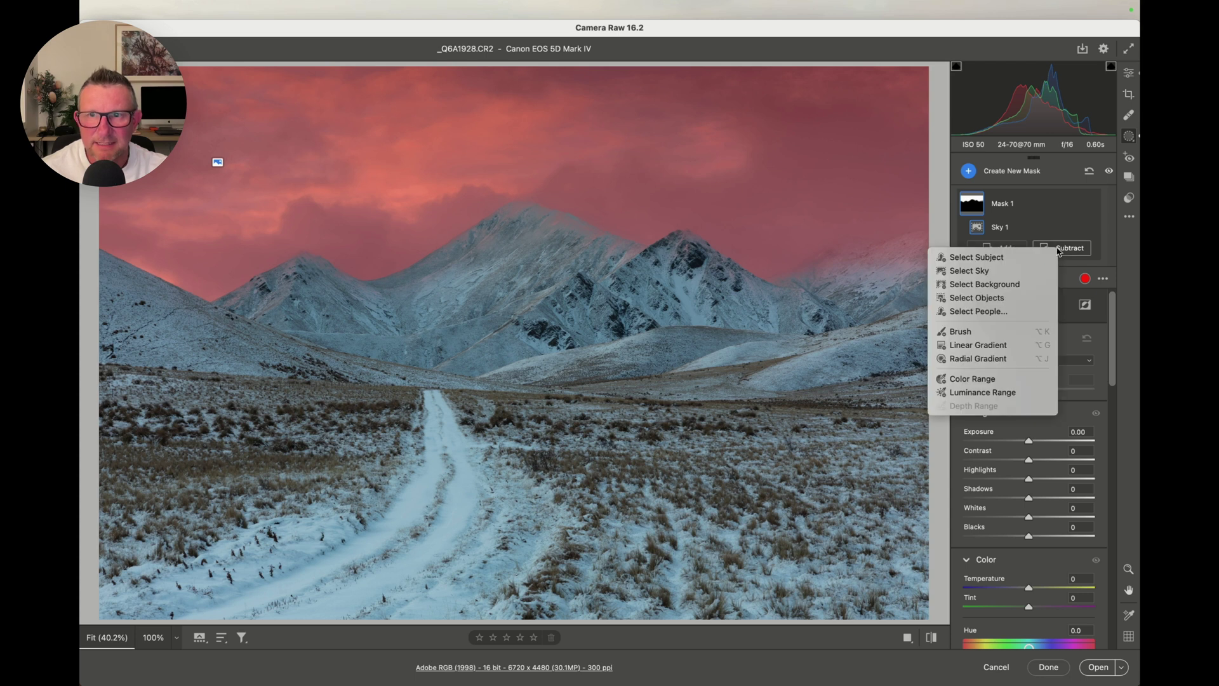
pyautogui.click(978, 345)
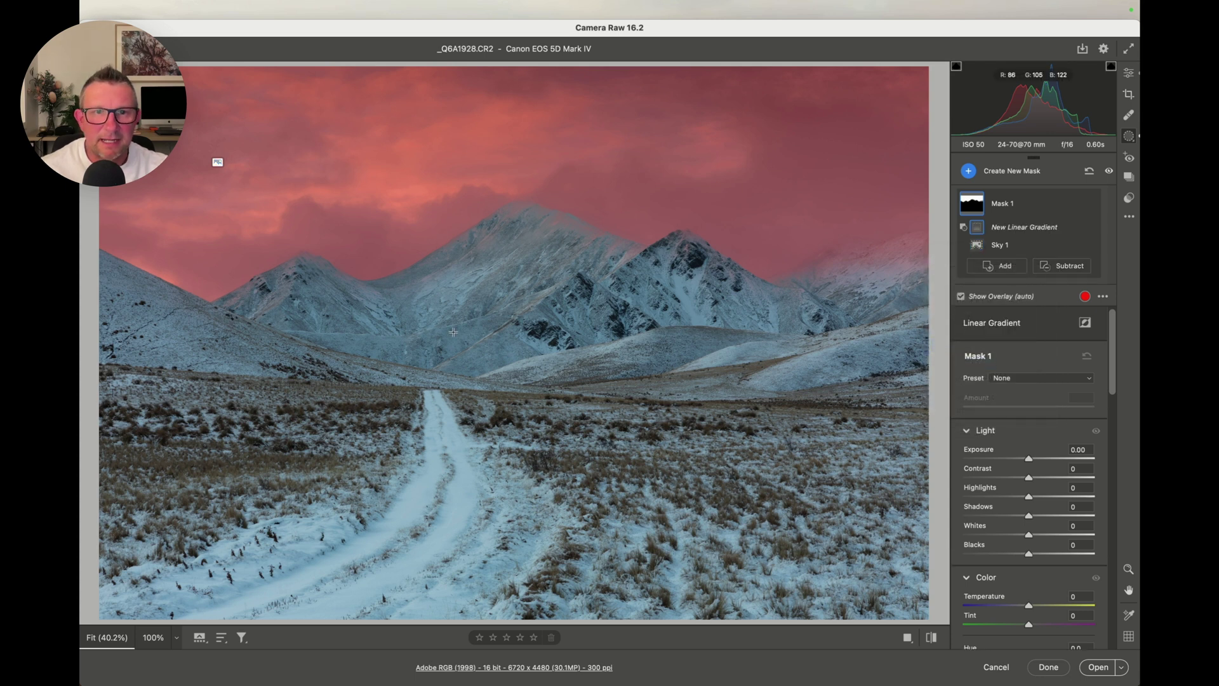
pyautogui.moveTo(485, 336); pyautogui.dragTo(489, 19)
pyautogui.scroll(-5, 527, 266)
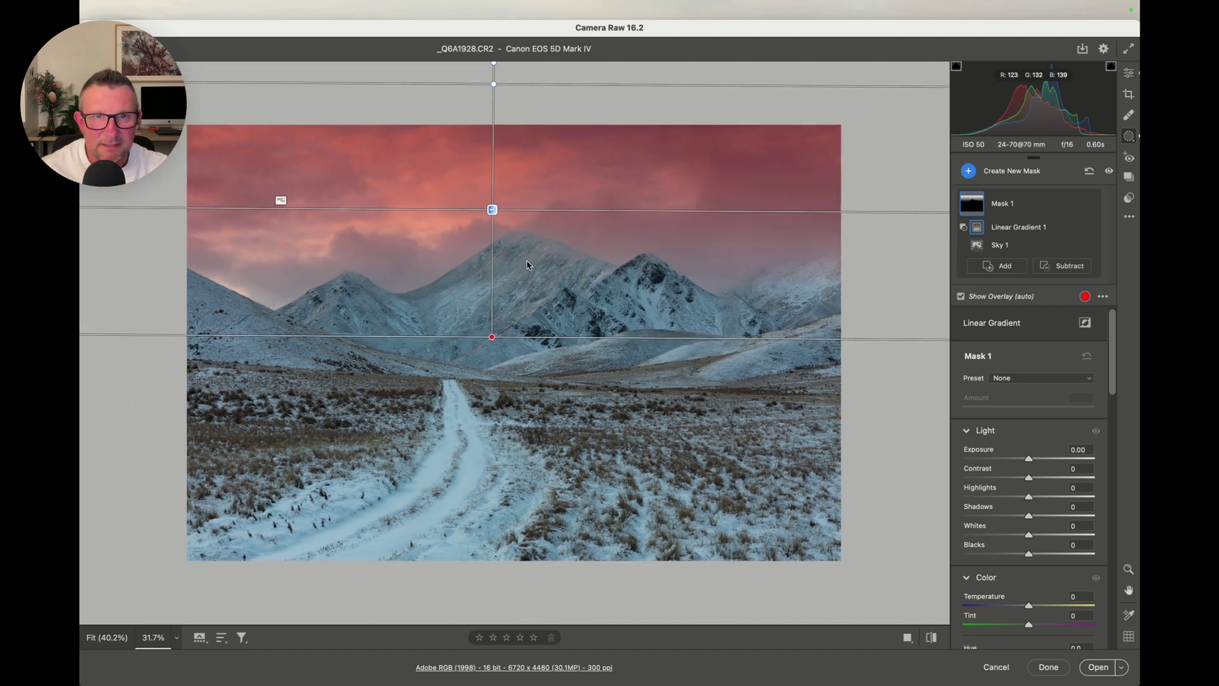
pyautogui.moveTo(494, 85); pyautogui.dragTo(491, 62)
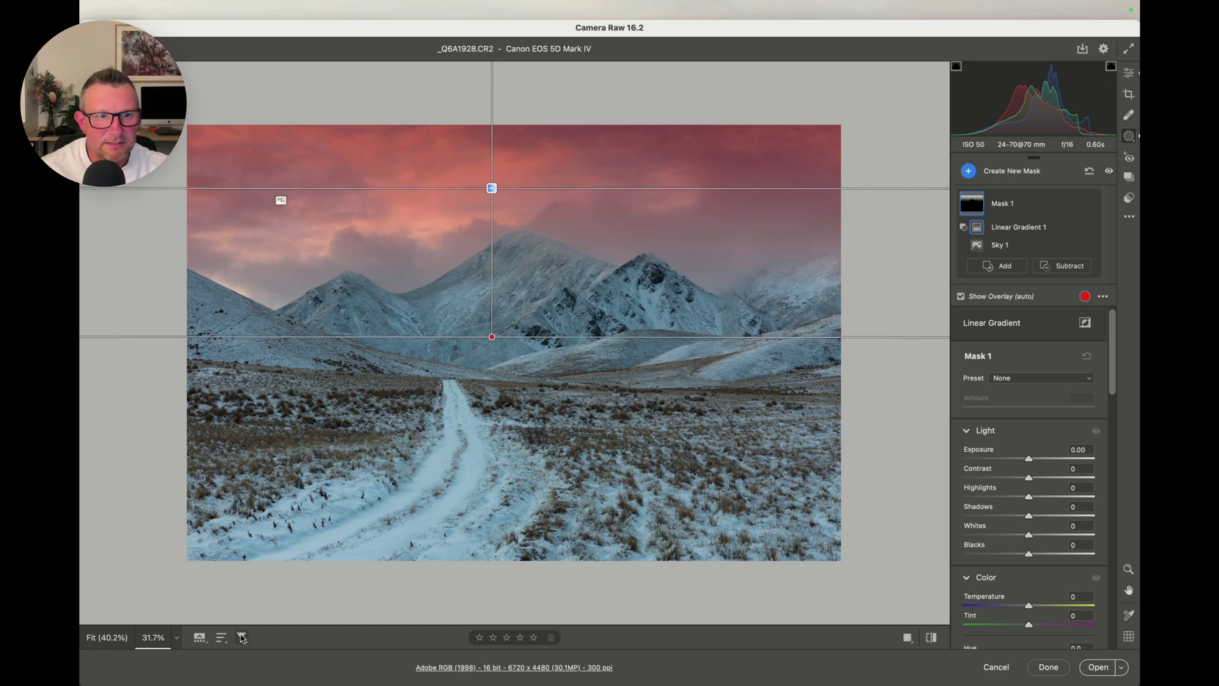
pyautogui.click(103, 638)
# Darken the masked sky by pulling its curve down at input 163 to output 135
pyautogui.scroll(-10, 1029, 457)
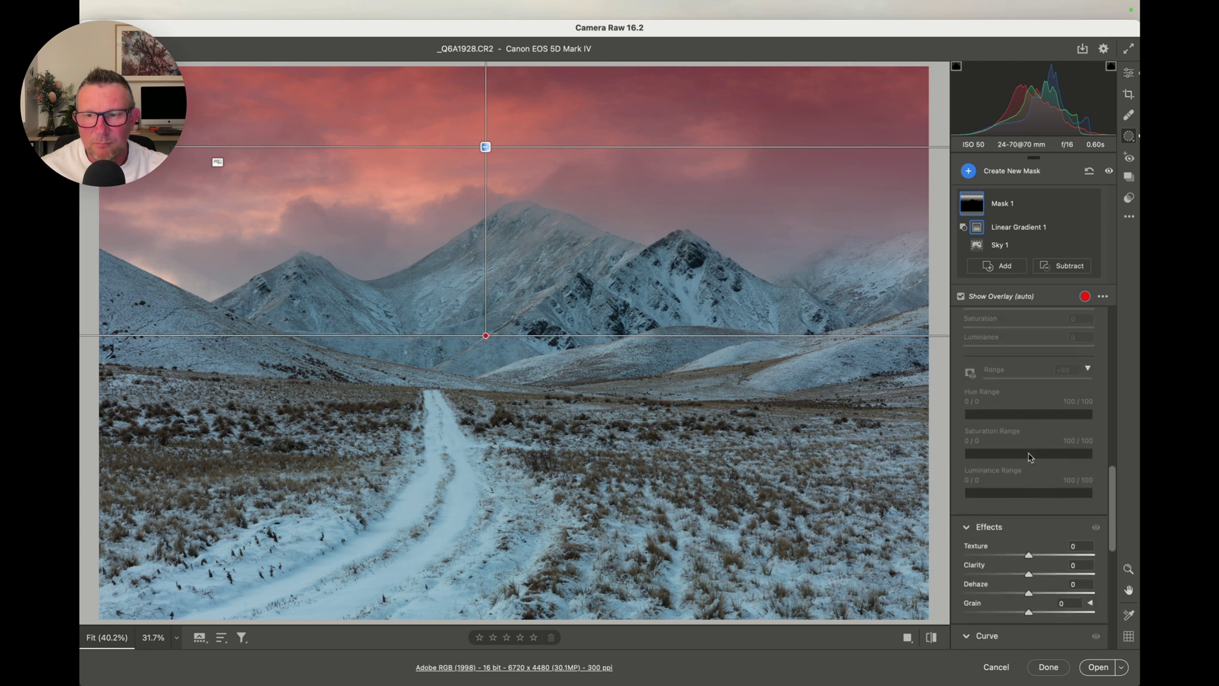
pyautogui.scroll(-8, 1029, 457)
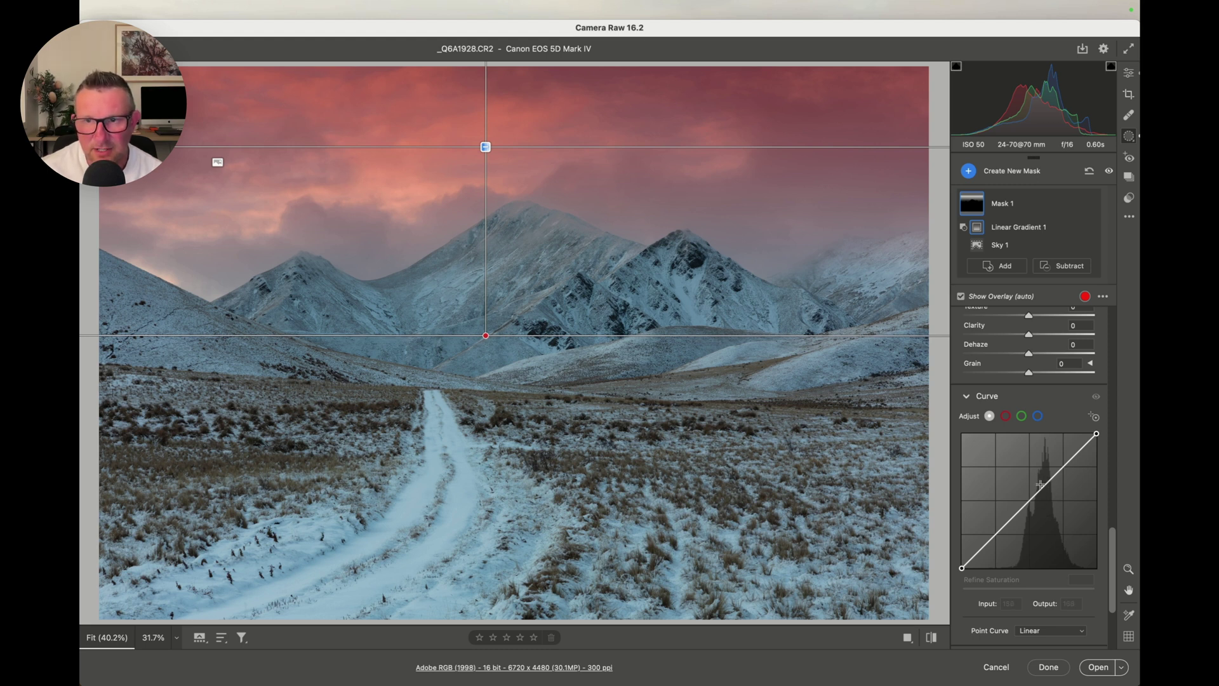
pyautogui.moveTo(1046, 482); pyautogui.dragTo(1048, 498)
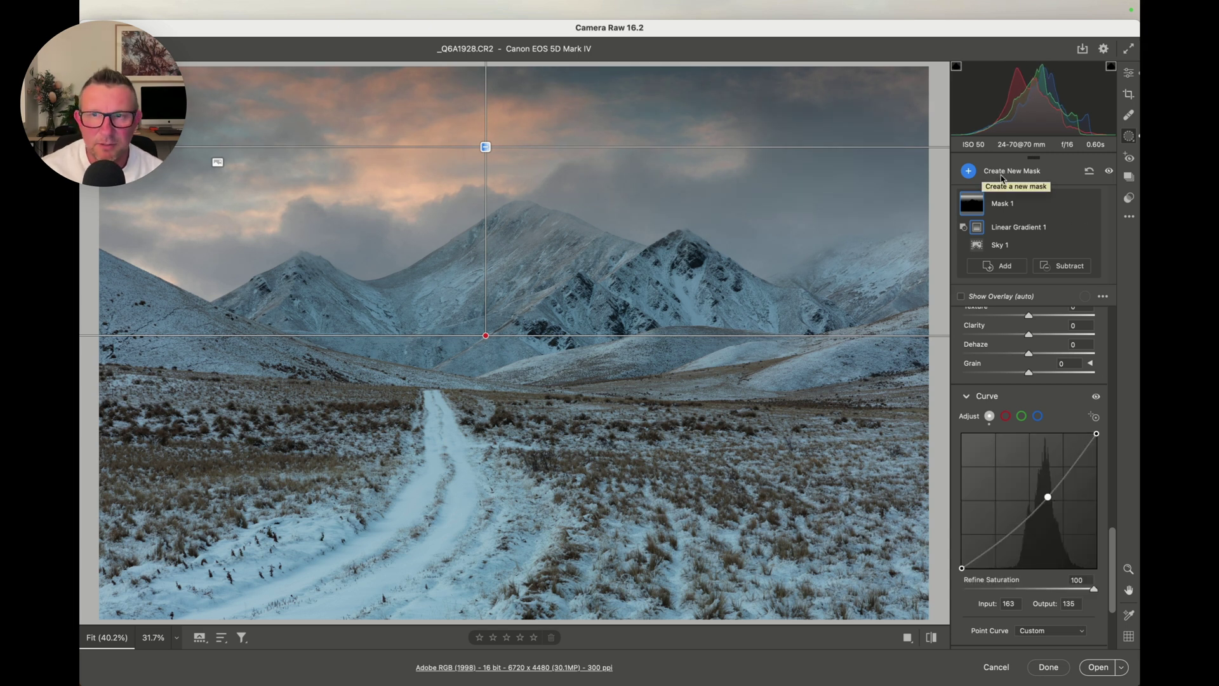
# Create a new mask with a wide radial gradient centred over the mountains, spanning slightly more than the photo's width
pyautogui.click(1006, 175)
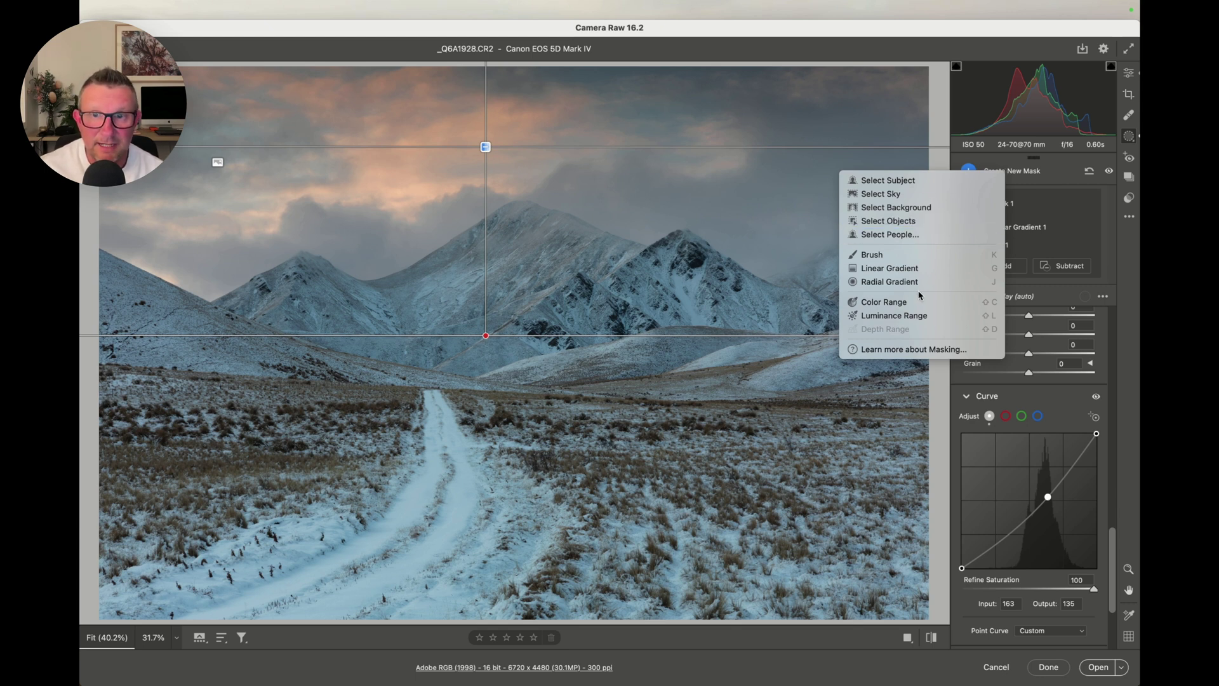
pyautogui.click(884, 282)
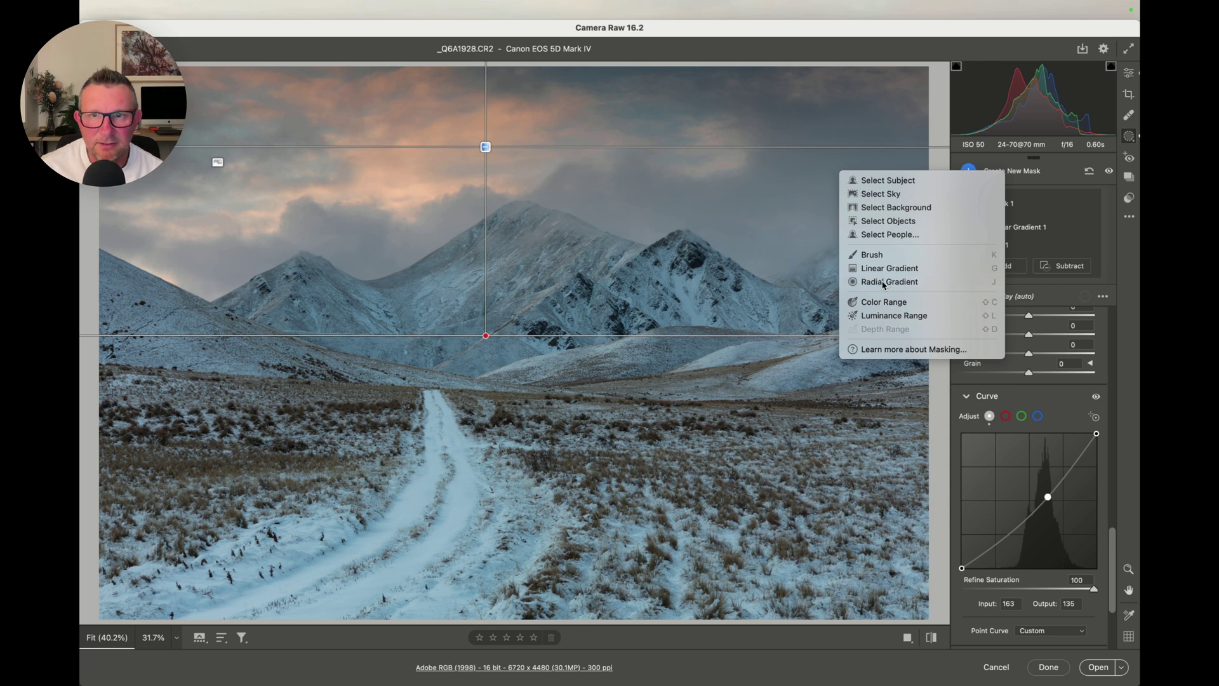
pyautogui.moveTo(557, 307); pyautogui.dragTo(247, 214)
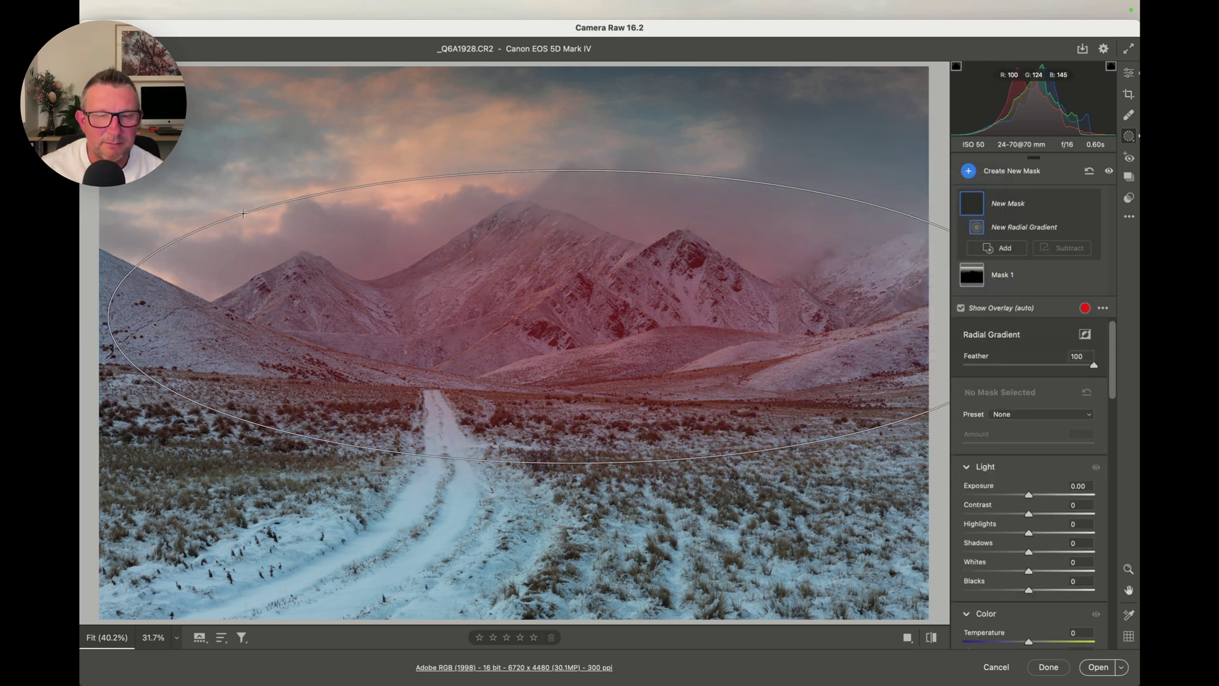
pyautogui.moveTo(537, 368); pyautogui.dragTo(479, 364)
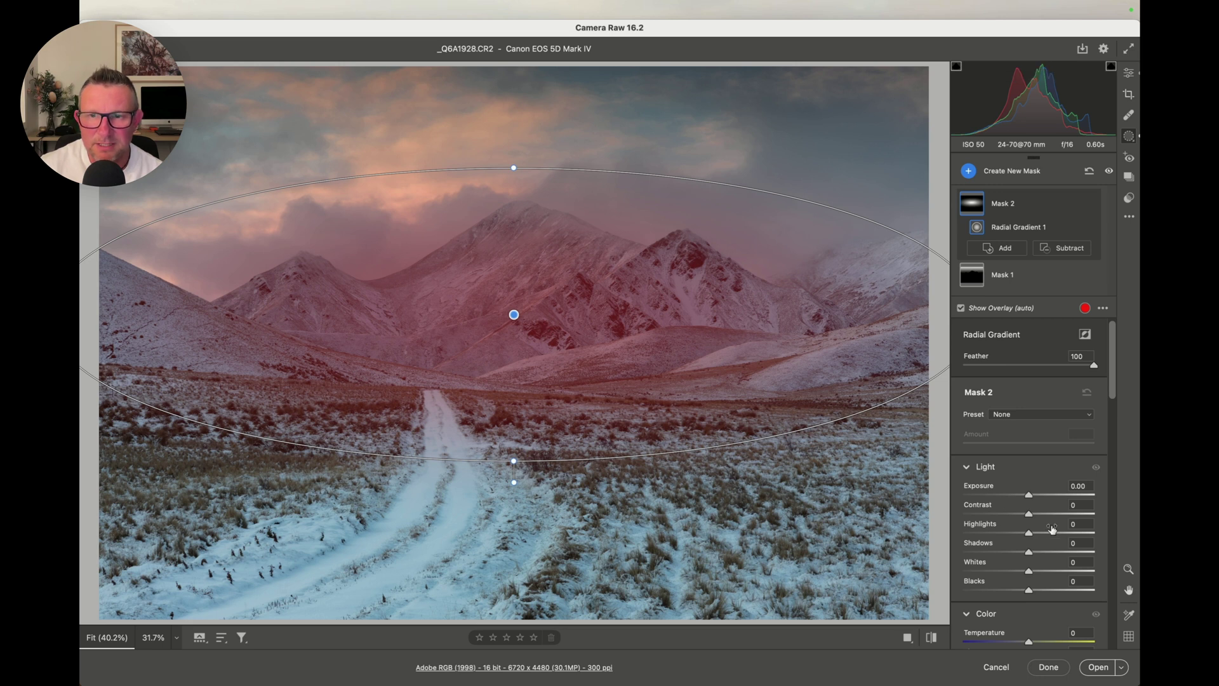
# Brighten the radial gradient mask over the mountains by raising its curve at input 132 to output 175
pyautogui.scroll(-3, 1037, 520)
pyautogui.scroll(-12, 1038, 520)
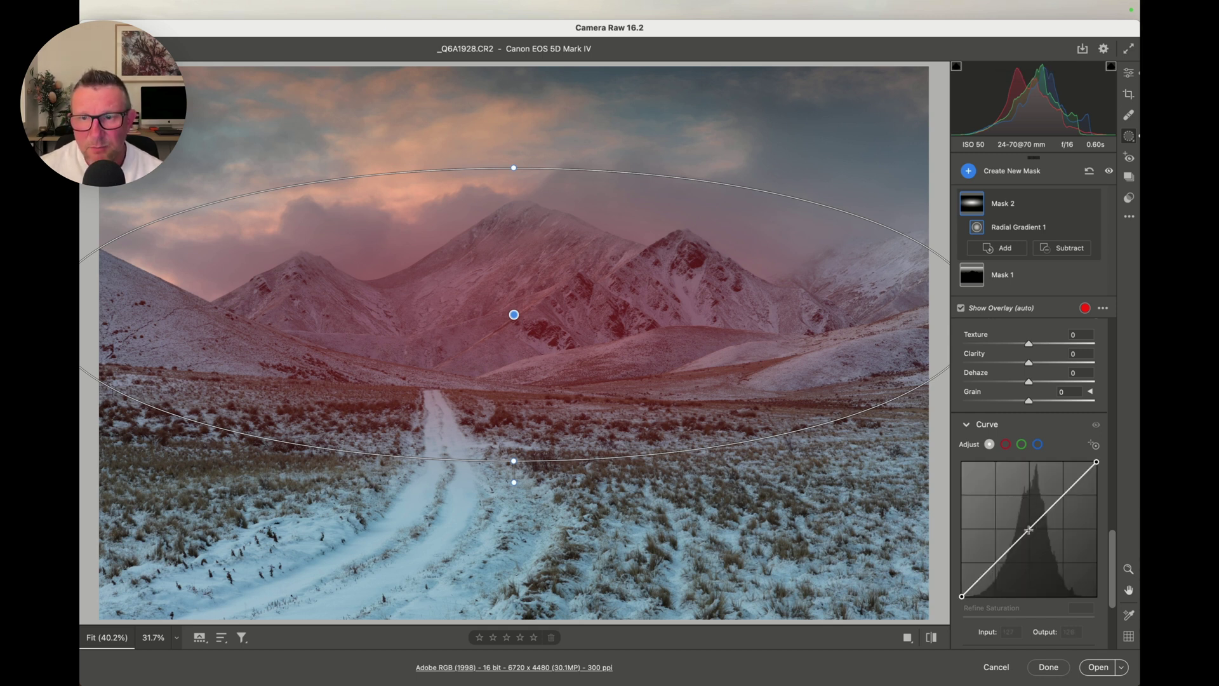
pyautogui.moveTo(1028, 529); pyautogui.dragTo(1030, 500)
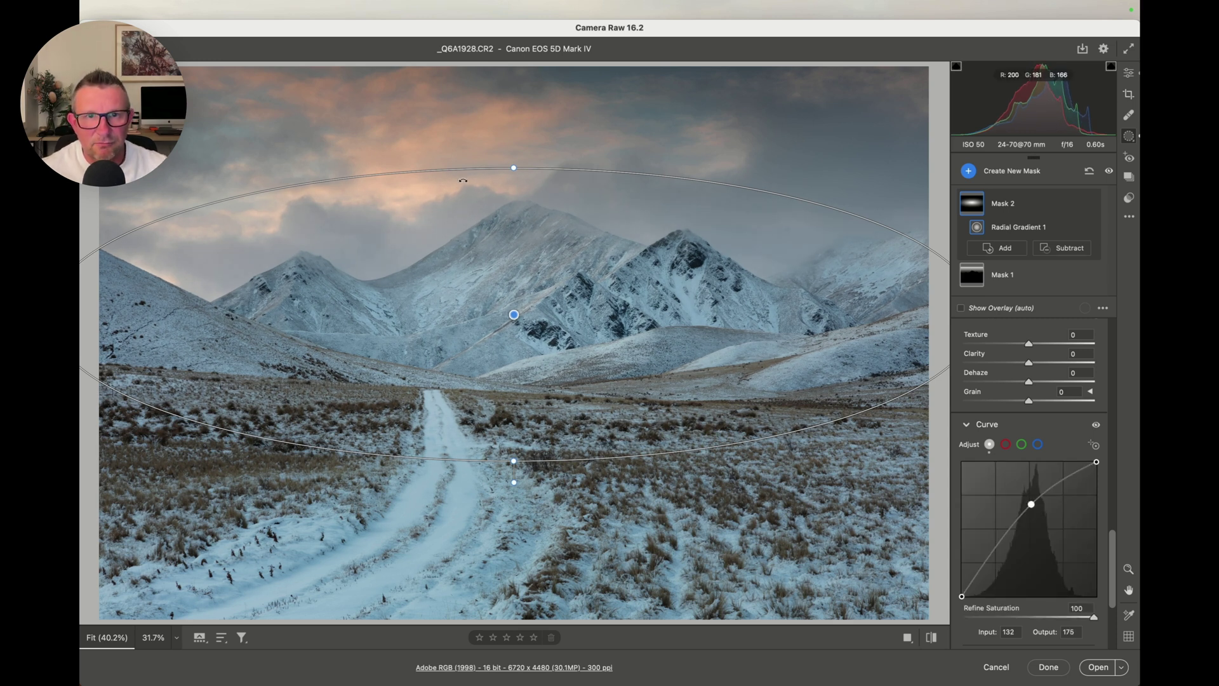
# Create a new brush mask with size 20, feather 100 and flow 91, painted across the snowy foreground and track
pyautogui.click(1126, 74)
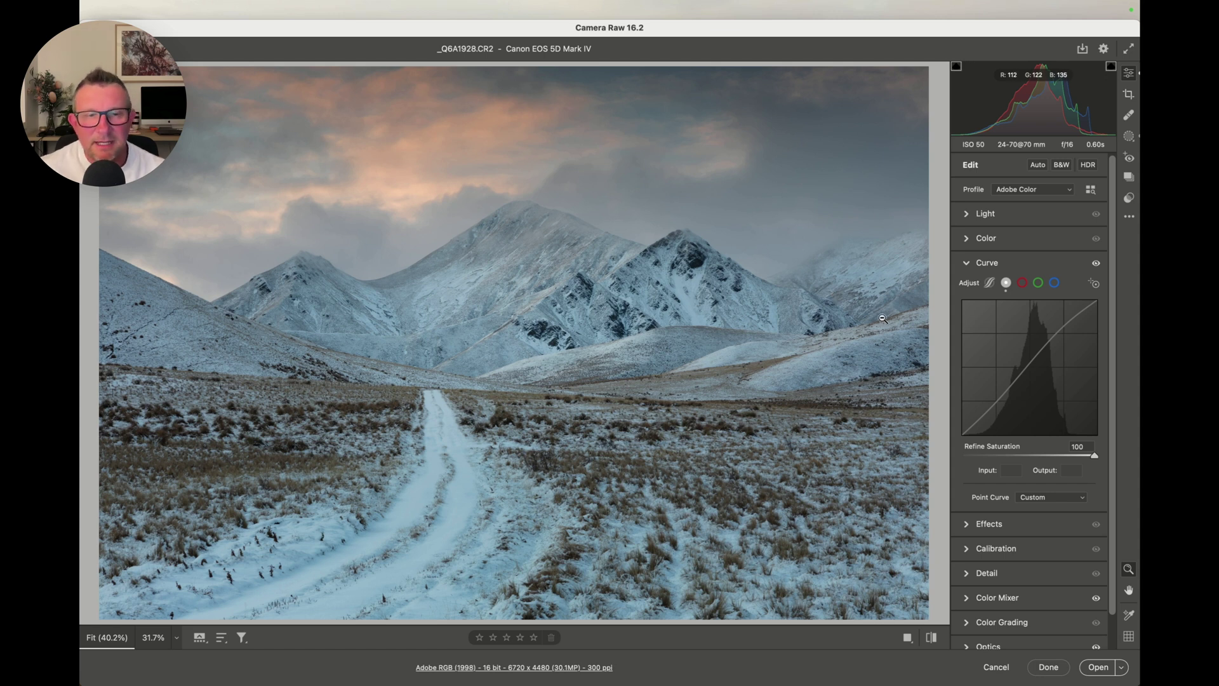
pyautogui.click(1129, 137)
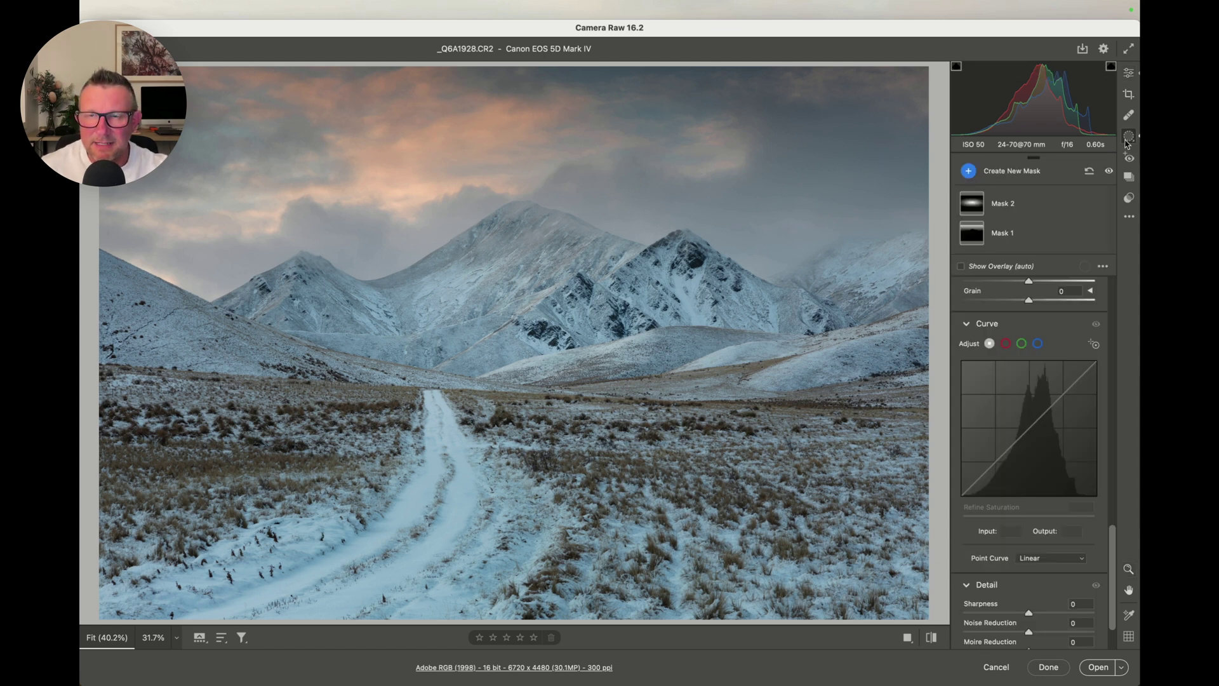
pyautogui.click(1030, 173)
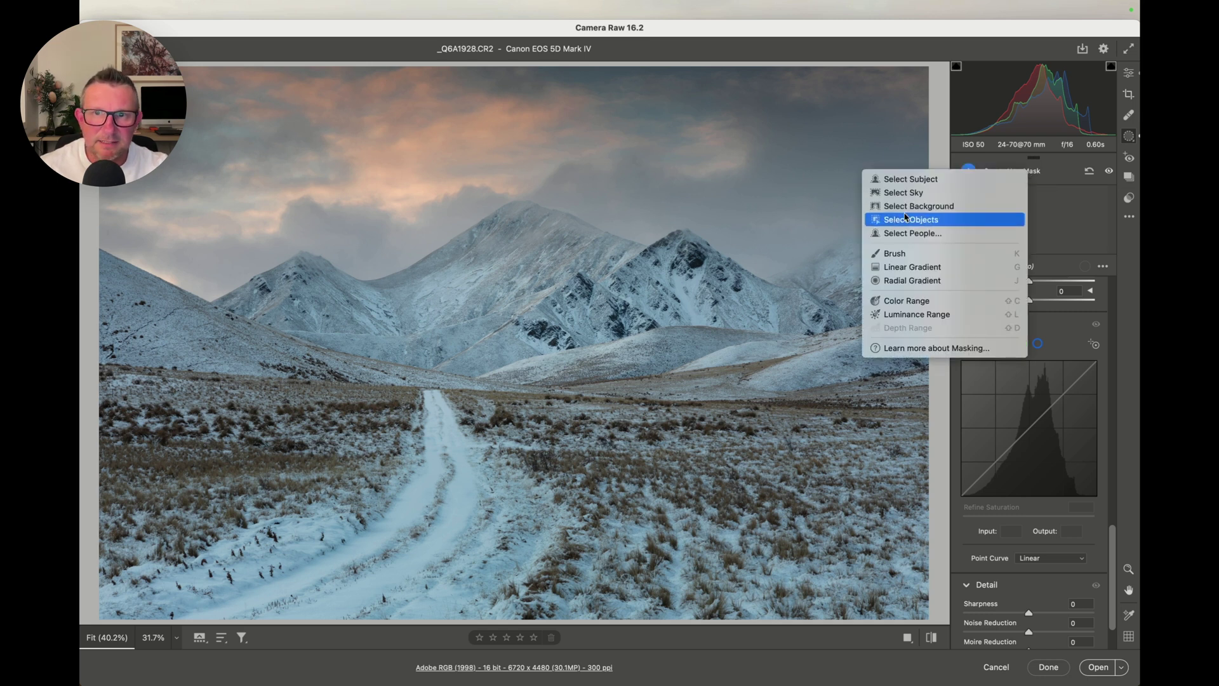
pyautogui.click(908, 252)
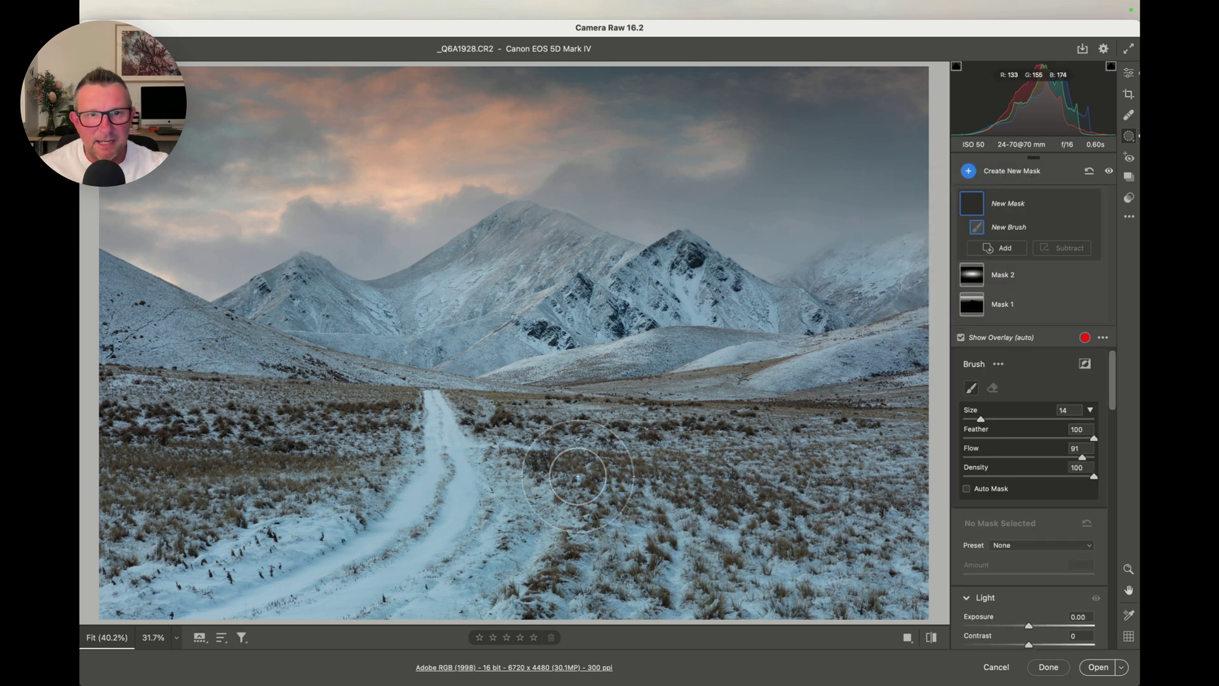
pyautogui.scroll(3, 597, 476)
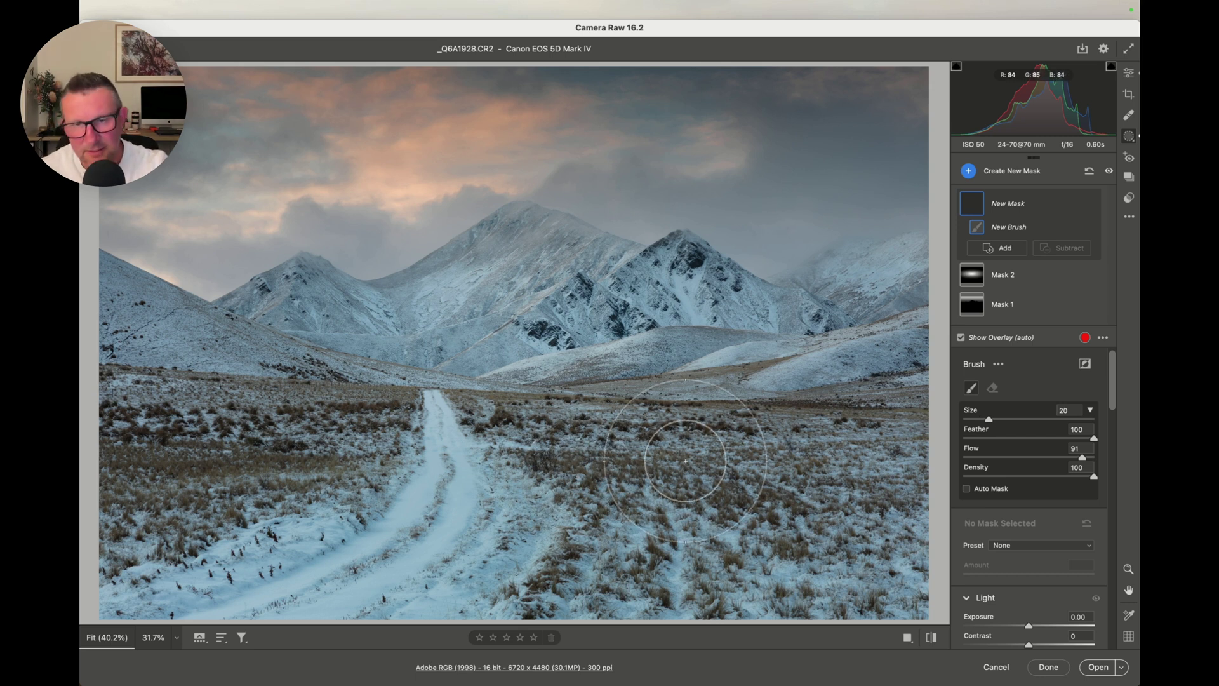
pyautogui.moveTo(686, 460)
pyautogui.mouseDown()
pyautogui.moveTo(547, 456)
pyautogui.moveTo(802, 471)
pyautogui.moveTo(479, 469)
pyautogui.moveTo(181, 445)
pyautogui.moveTo(301, 476)
pyautogui.moveTo(208, 518)
pyautogui.moveTo(467, 536)
pyautogui.moveTo(383, 541)
pyautogui.moveTo(808, 520)
pyautogui.moveTo(778, 503)
pyautogui.mouseUp()
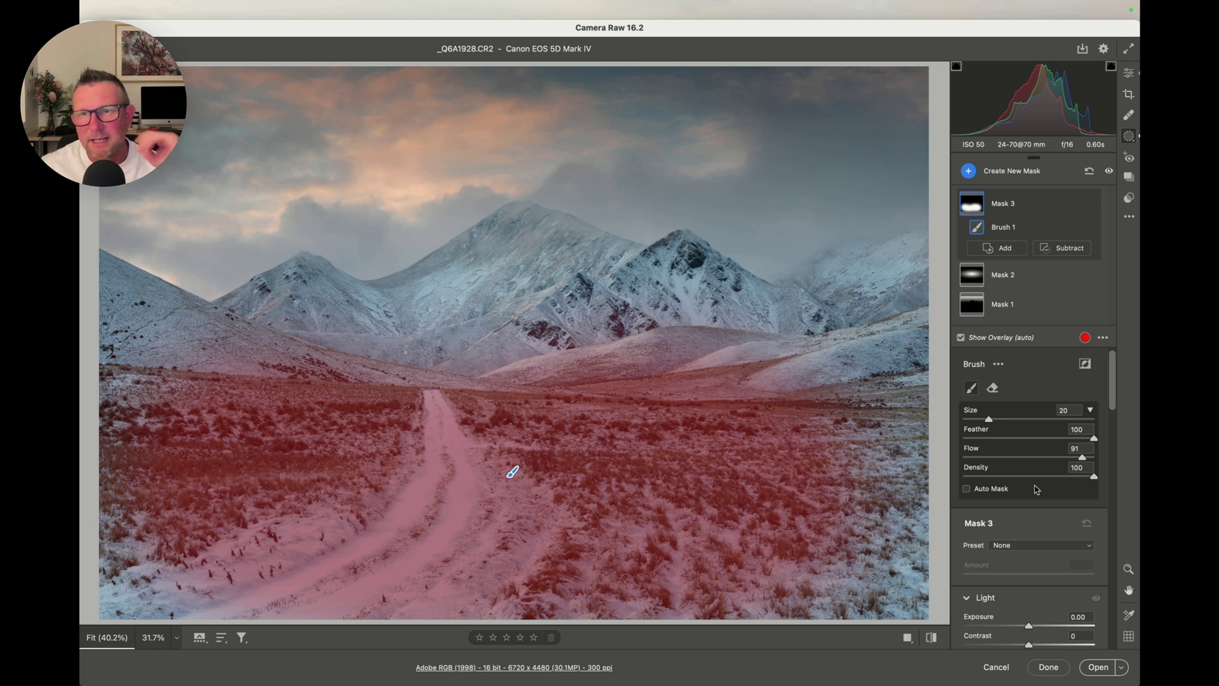
# Add contrast to the brushed foreground with curve points at input 194, output 224 and input 76, output 76
pyautogui.scroll(-5, 1037, 488)
pyautogui.scroll(-10, 1037, 488)
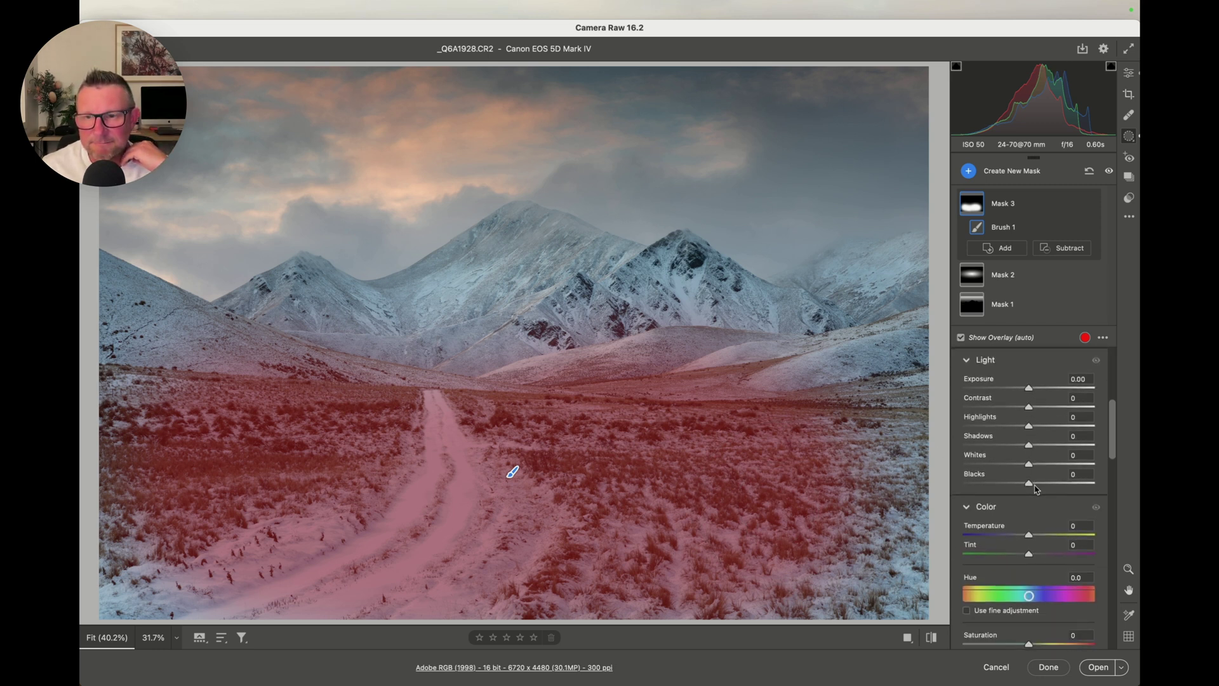
pyautogui.scroll(-5, 1037, 489)
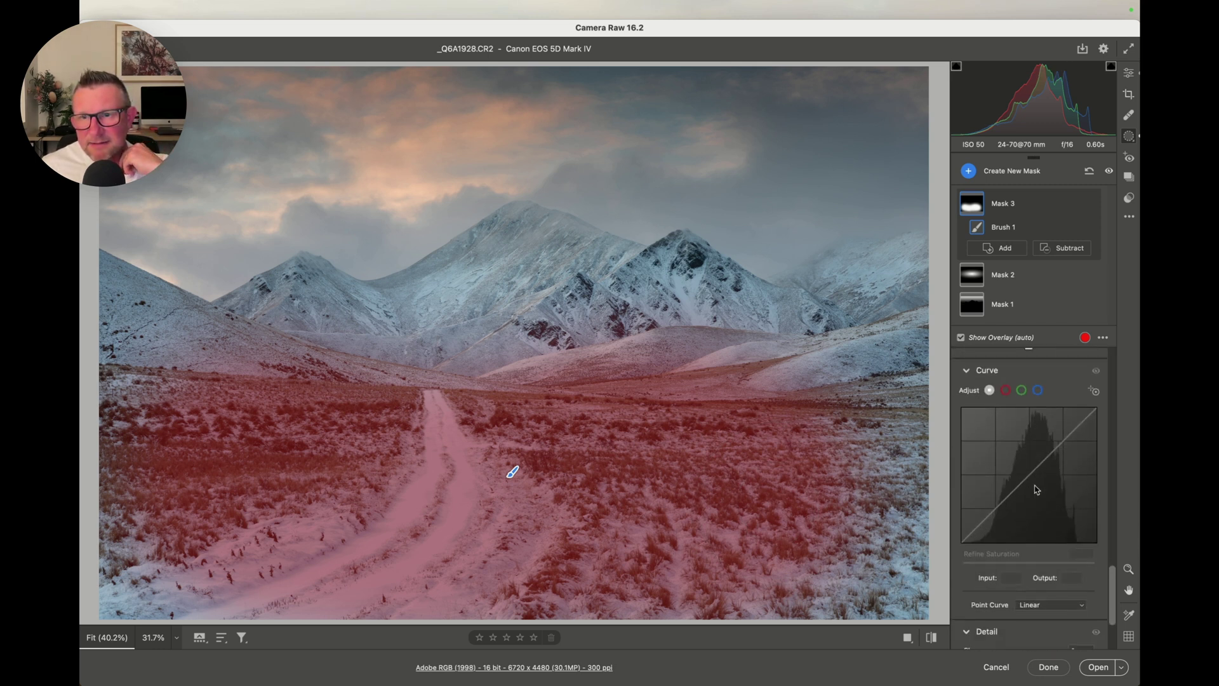
pyautogui.moveTo(1062, 444); pyautogui.dragTo(1065, 424)
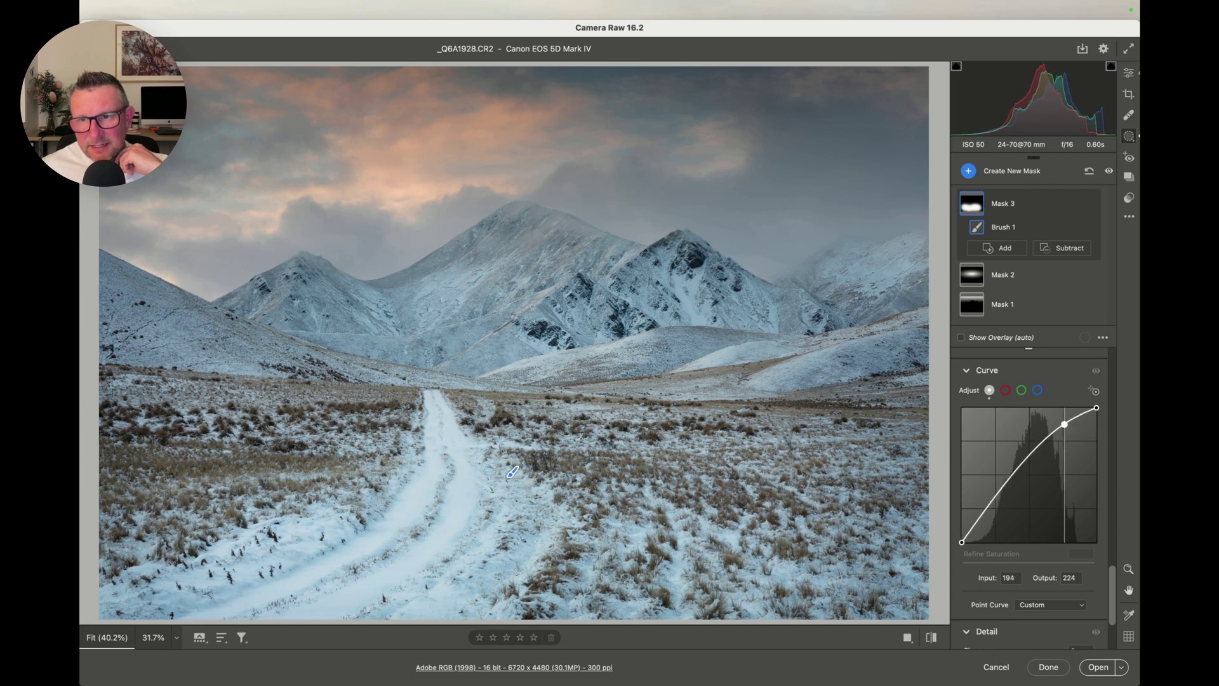
pyautogui.moveTo(1001, 489); pyautogui.dragTo(1002, 503)
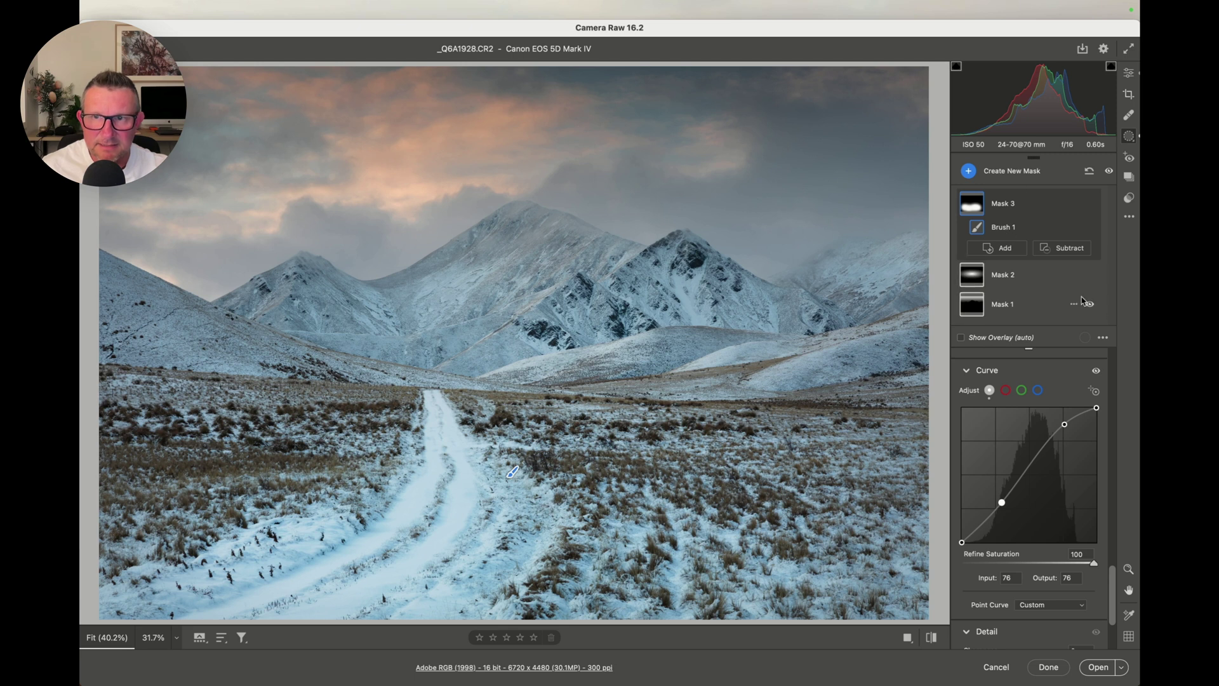
# Compare the photo with and without the sky mask's adjustment by toggling Mask 1's visibility
pyautogui.click(1090, 305)
pyautogui.click(1091, 305)
pyautogui.click(1091, 306)
pyautogui.click(1091, 305)
pyautogui.click(1091, 305)
pyautogui.click(1090, 306)
pyautogui.click(1090, 305)
pyautogui.click(1090, 306)
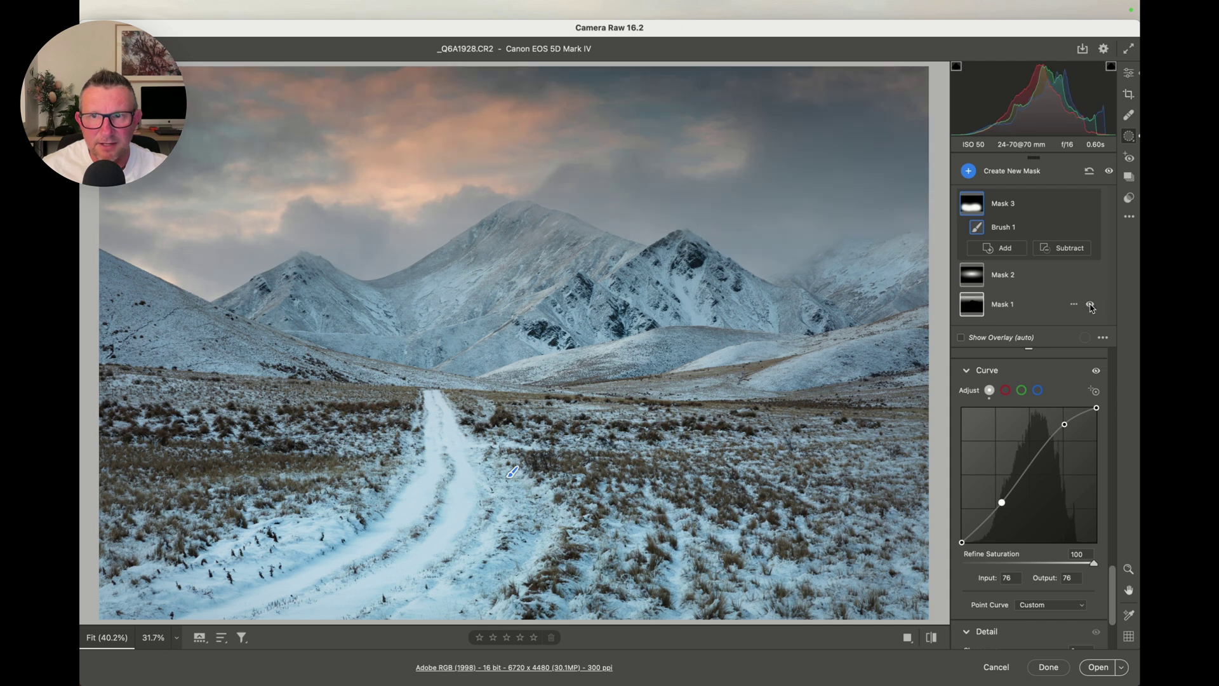
# Compare the photo with and without the radial mountain adjustment by toggling Mask 2's visibility
pyautogui.click(1091, 275)
pyautogui.click(1091, 275)
pyautogui.click(1091, 275)
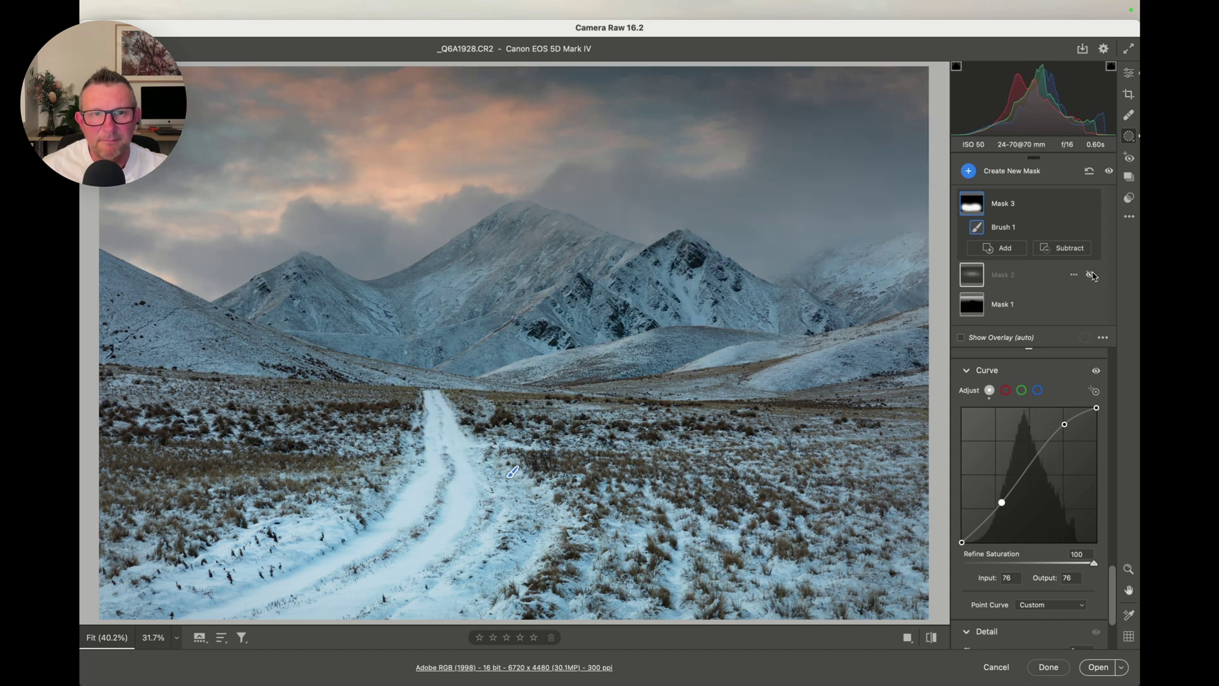
pyautogui.click(1091, 275)
pyautogui.click(1092, 275)
pyautogui.click(1092, 275)
pyautogui.click(1092, 275)
pyautogui.click(1092, 275)
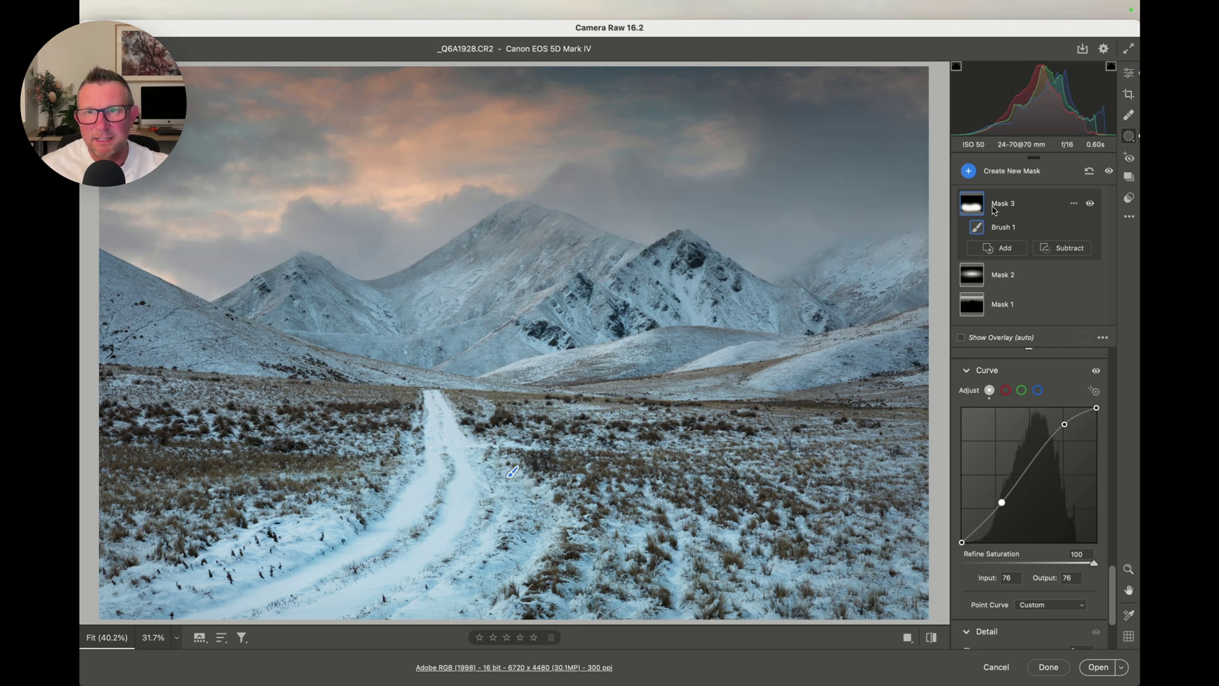
# Check the brushed foreground mask's coverage and compare the photo with and without Mask 3
pyautogui.moveTo(972, 207)
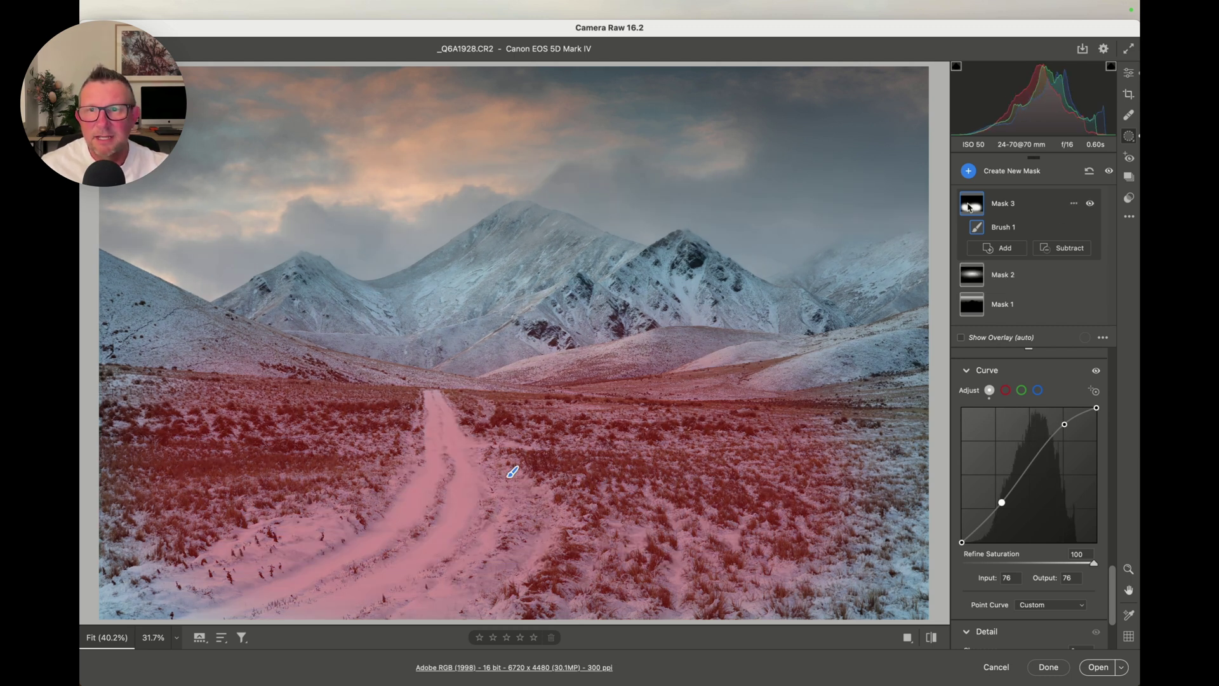
pyautogui.click(1091, 204)
pyautogui.click(1091, 203)
pyautogui.click(1091, 204)
pyautogui.click(1091, 204)
pyautogui.click(1091, 204)
pyautogui.click(1091, 204)
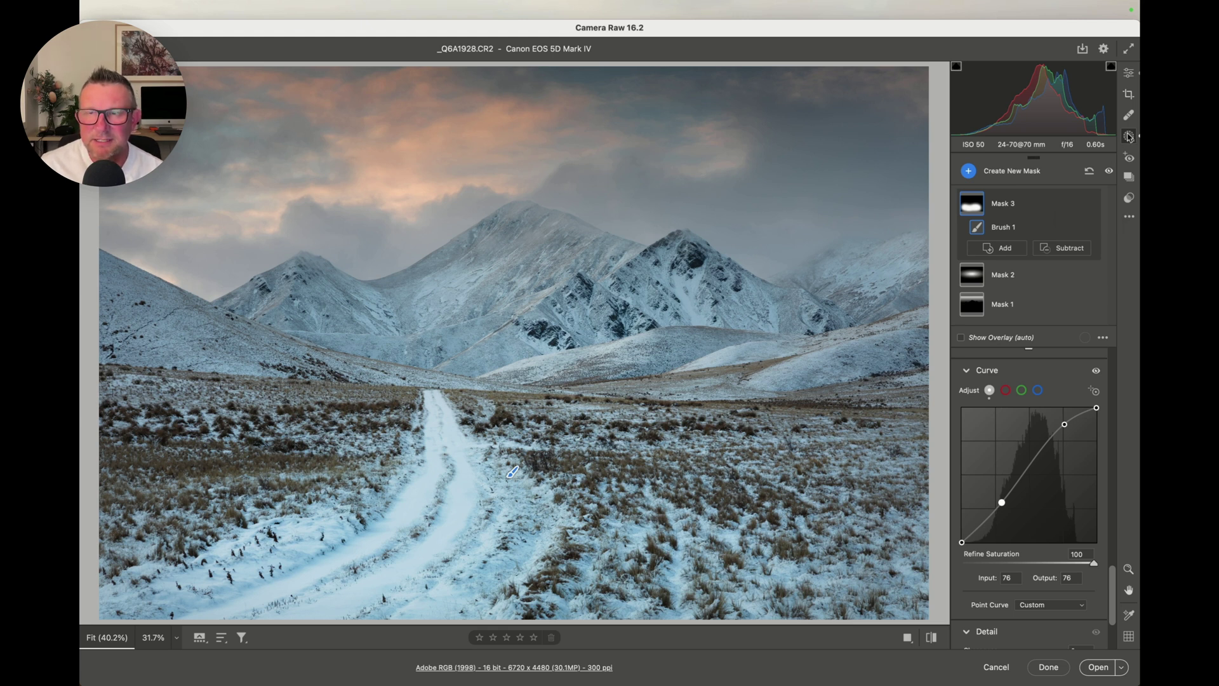
# Create a new linear gradient mask rising from just below the photo's bottom edge to the mountain peaks
pyautogui.click(1038, 173)
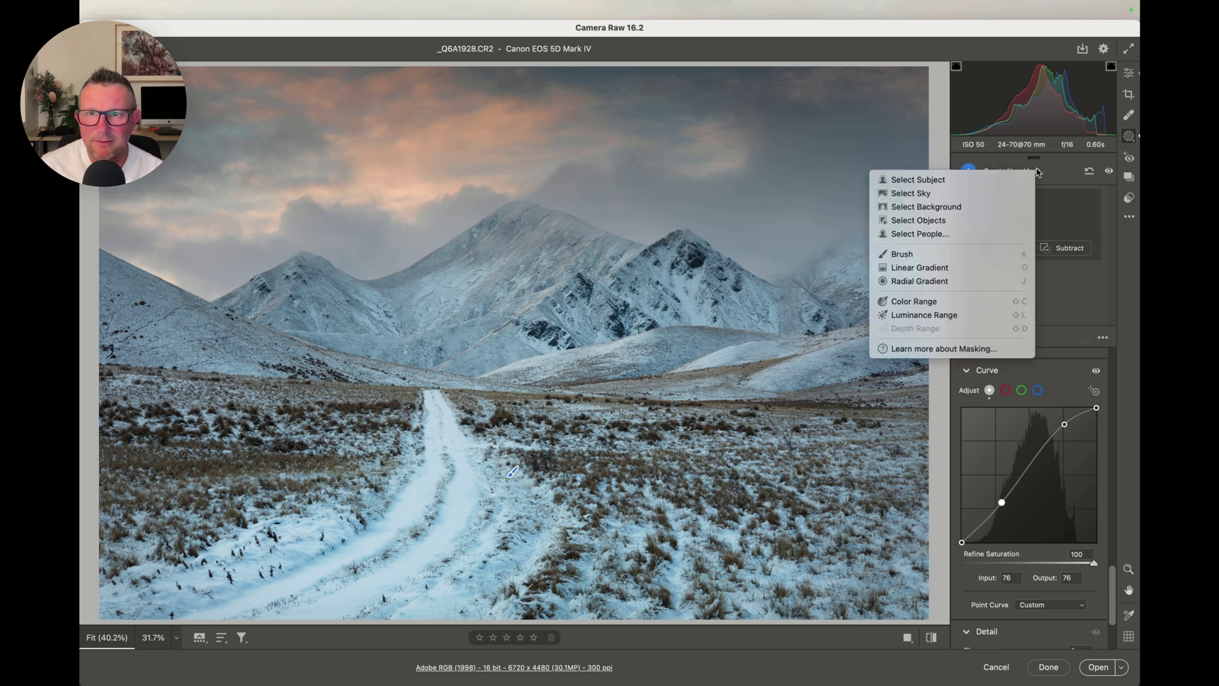
pyautogui.click(943, 268)
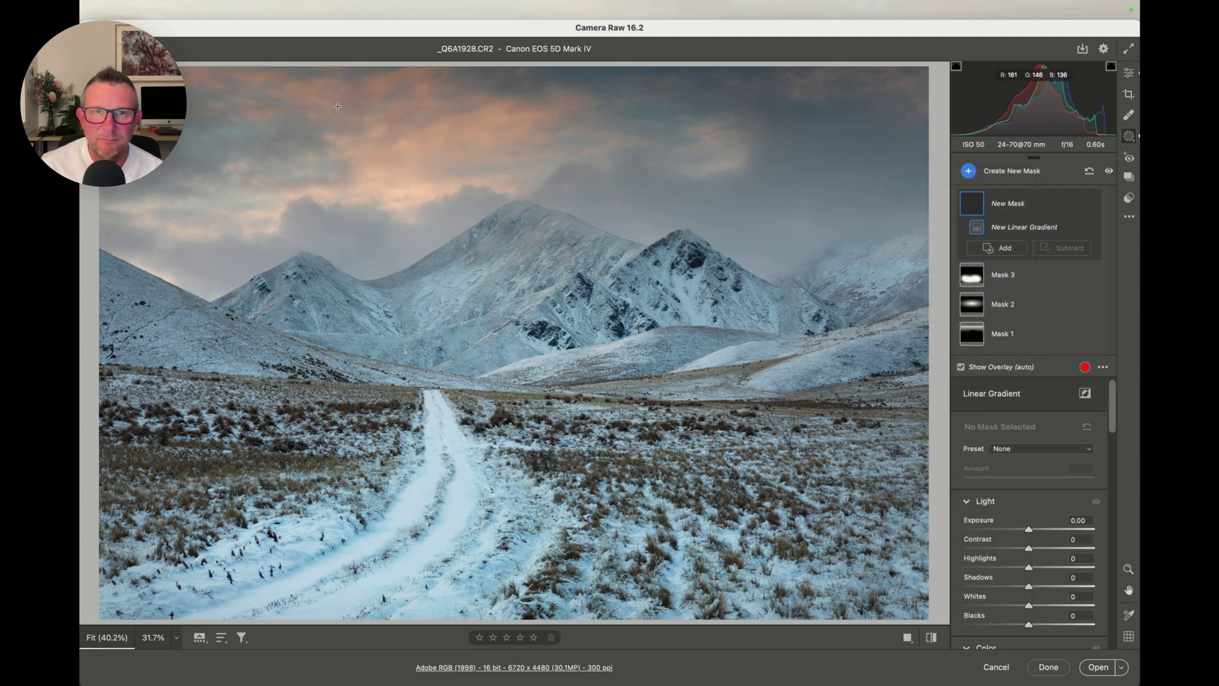
pyautogui.scroll(3, 522, 129)
pyautogui.press('alt')
pyautogui.scroll(-2, 522, 130)
pyautogui.scroll(-1, 522, 129)
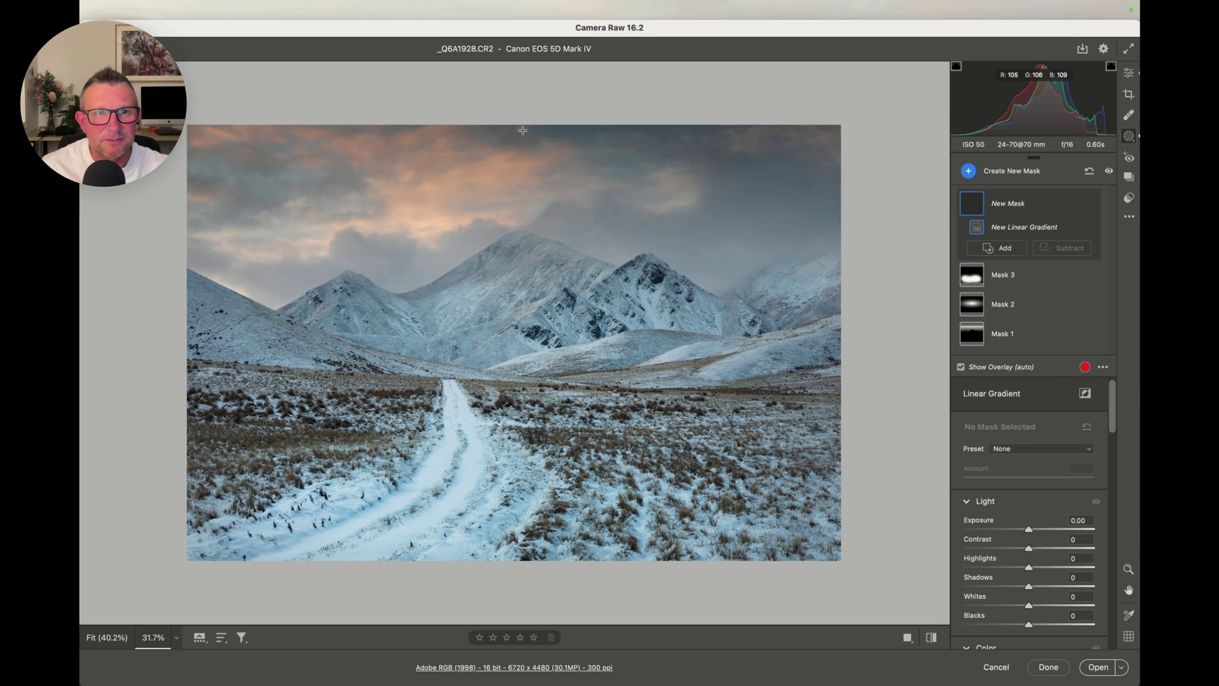
pyautogui.moveTo(536, 565)
pyautogui.mouseDown()
pyautogui.moveTo(530, 585)
pyautogui.moveTo(537, 253)
pyautogui.mouseUp()
# Darken the linear gradient's foreground by pulling its curve down at input 76 to output 36
pyautogui.scroll(-5, 1025, 388)
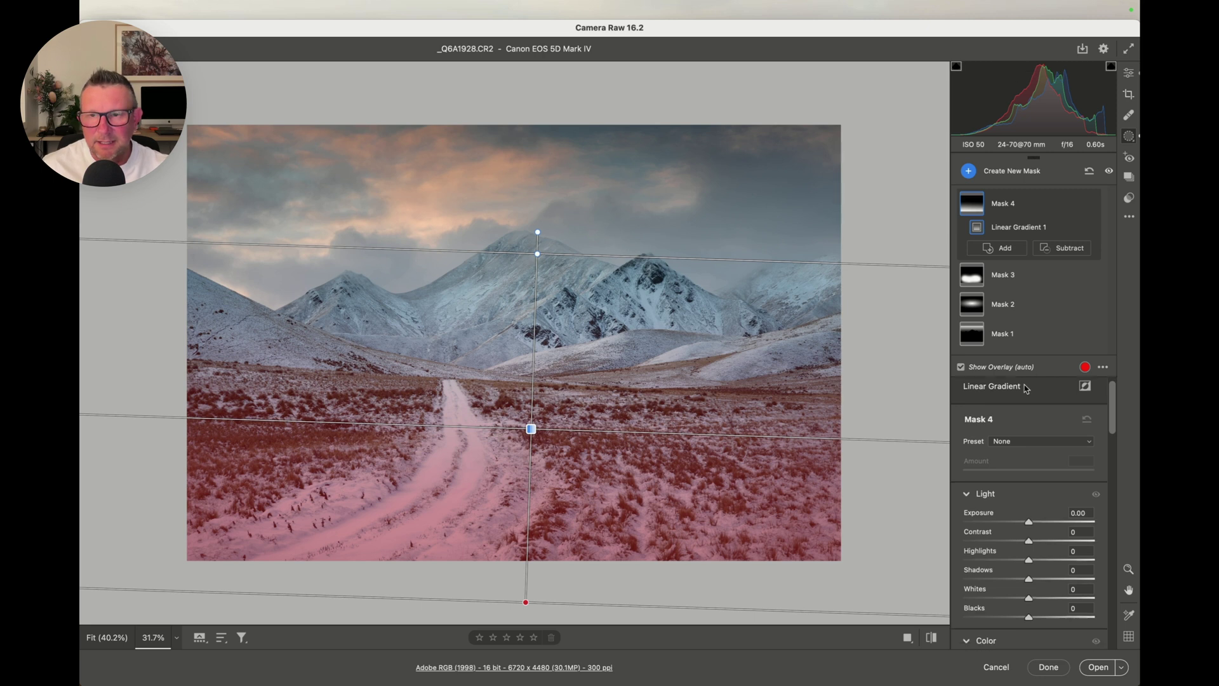
pyautogui.scroll(-10, 1025, 388)
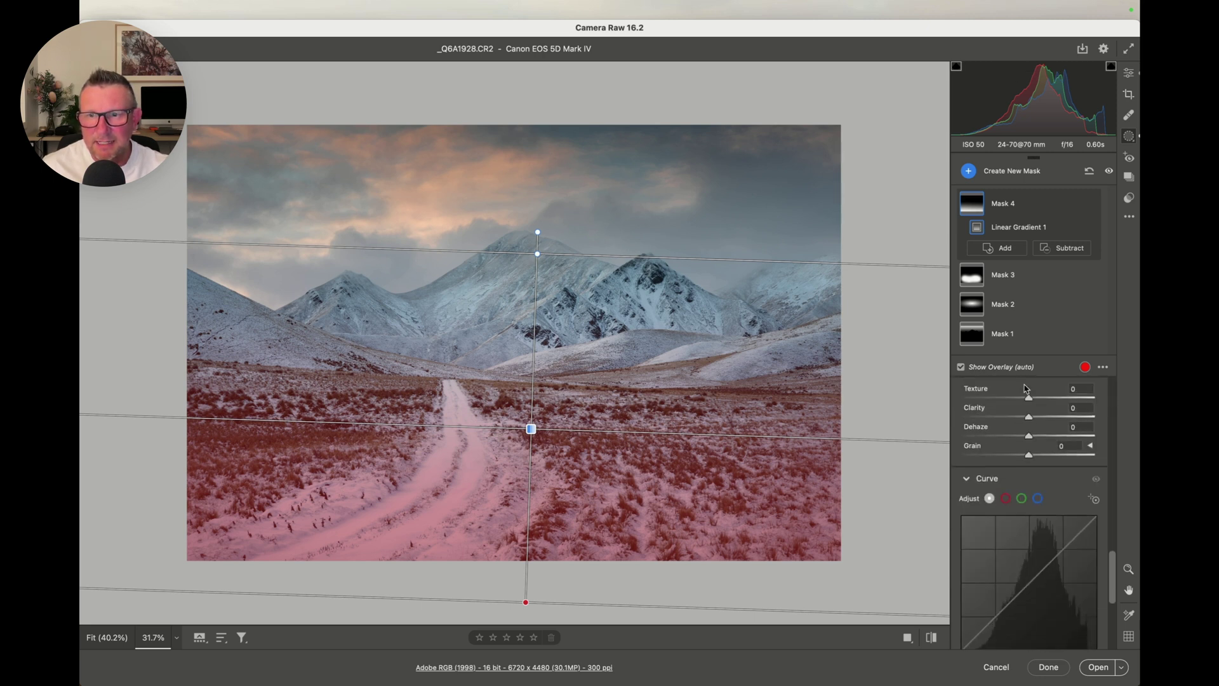
pyautogui.moveTo(999, 444); pyautogui.dragTo(1002, 462)
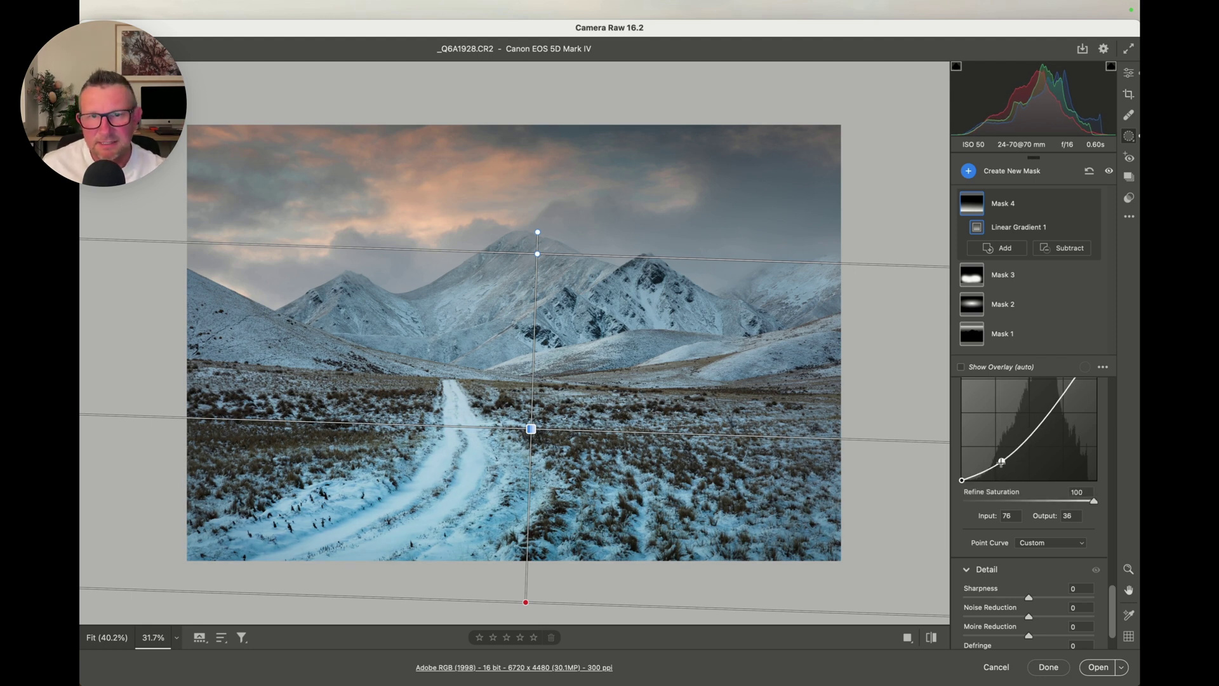
# Reset the global point curve to a straight line by removing its highlight and shadow points
pyautogui.click(1128, 73)
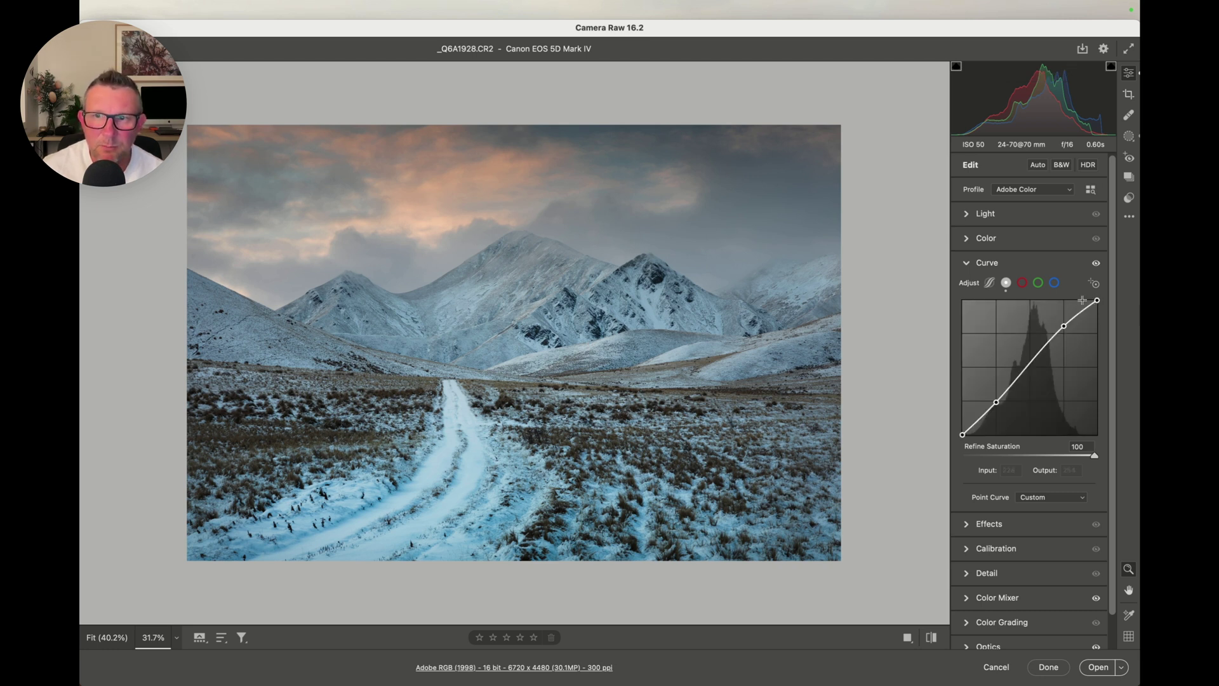
pyautogui.doubleClick(1064, 326)
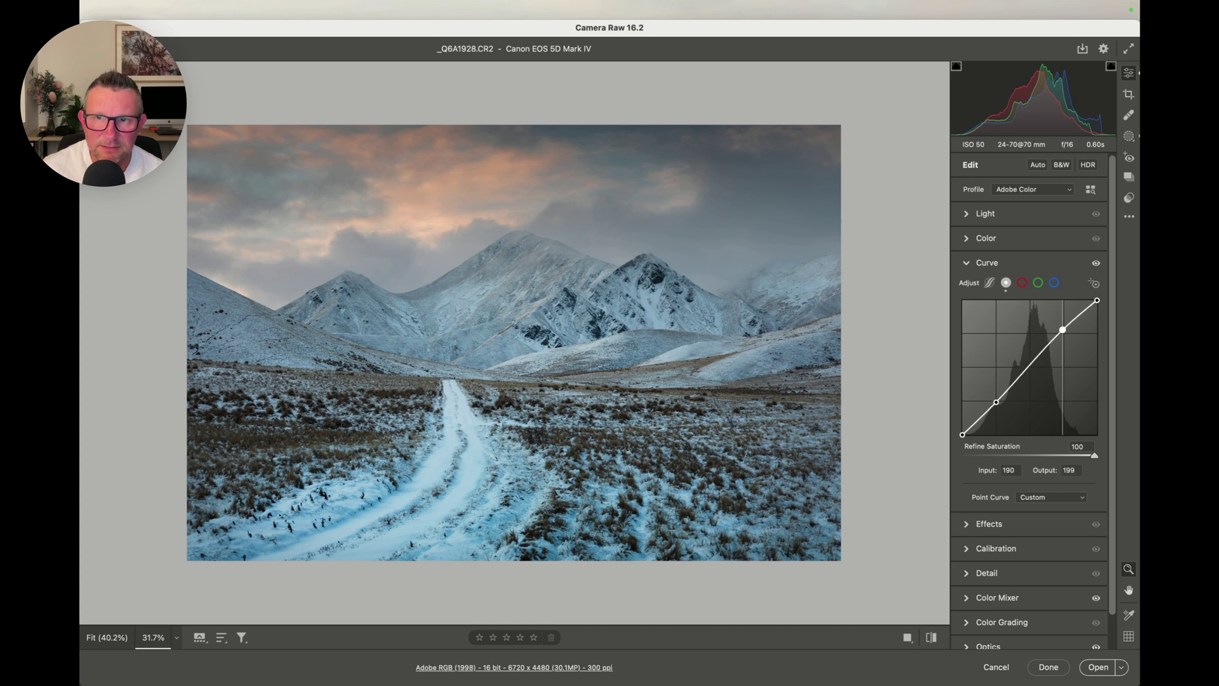
pyautogui.moveTo(996, 402); pyautogui.dragTo(995, 404)
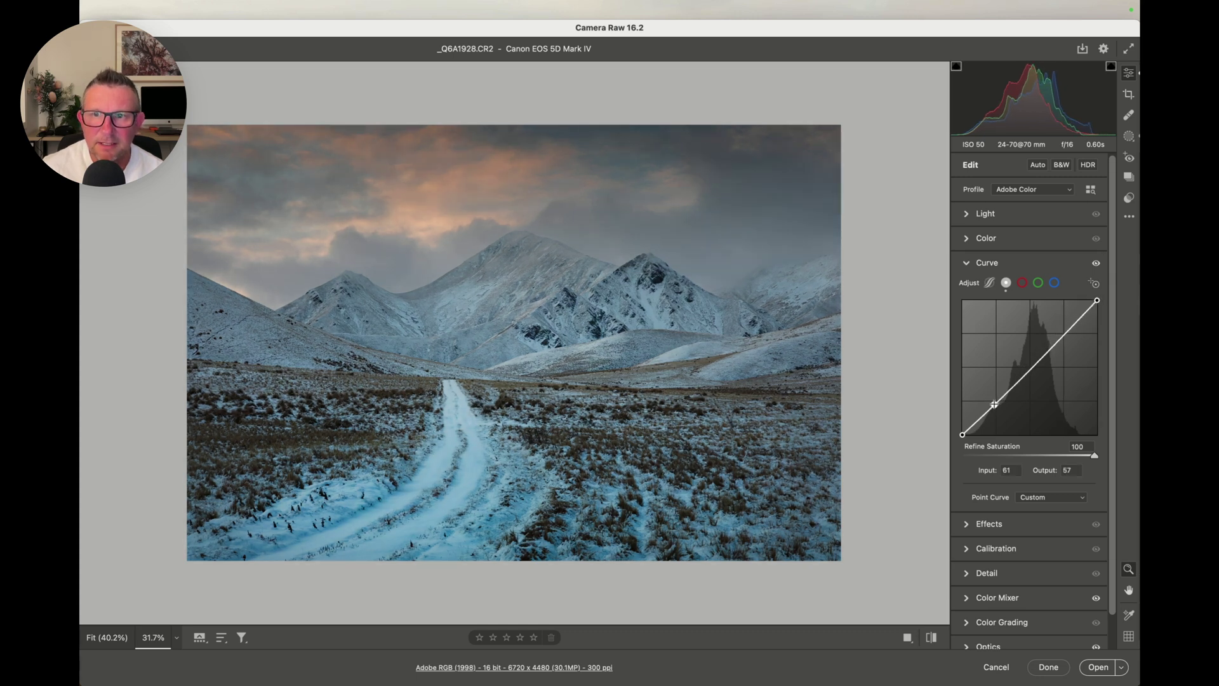
pyautogui.doubleClick(994, 405)
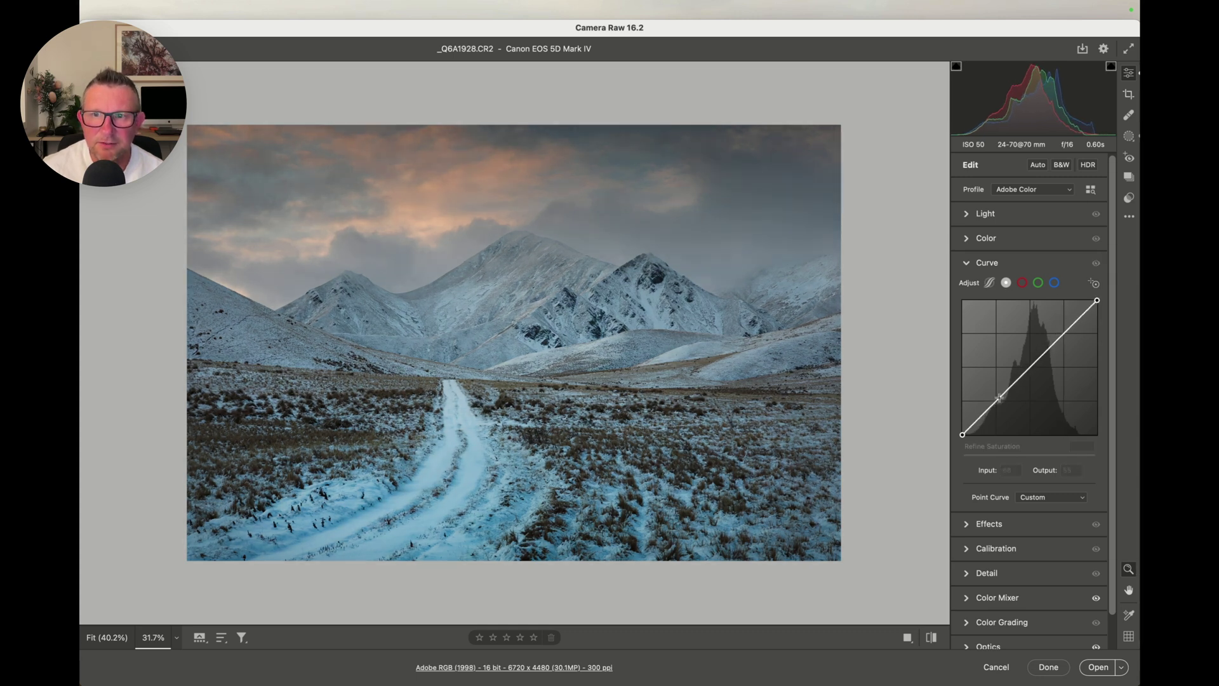
# Try lightening the dark grass beside the track with the on-image curve adjustment, and remove the added curve point
pyautogui.click(1093, 284)
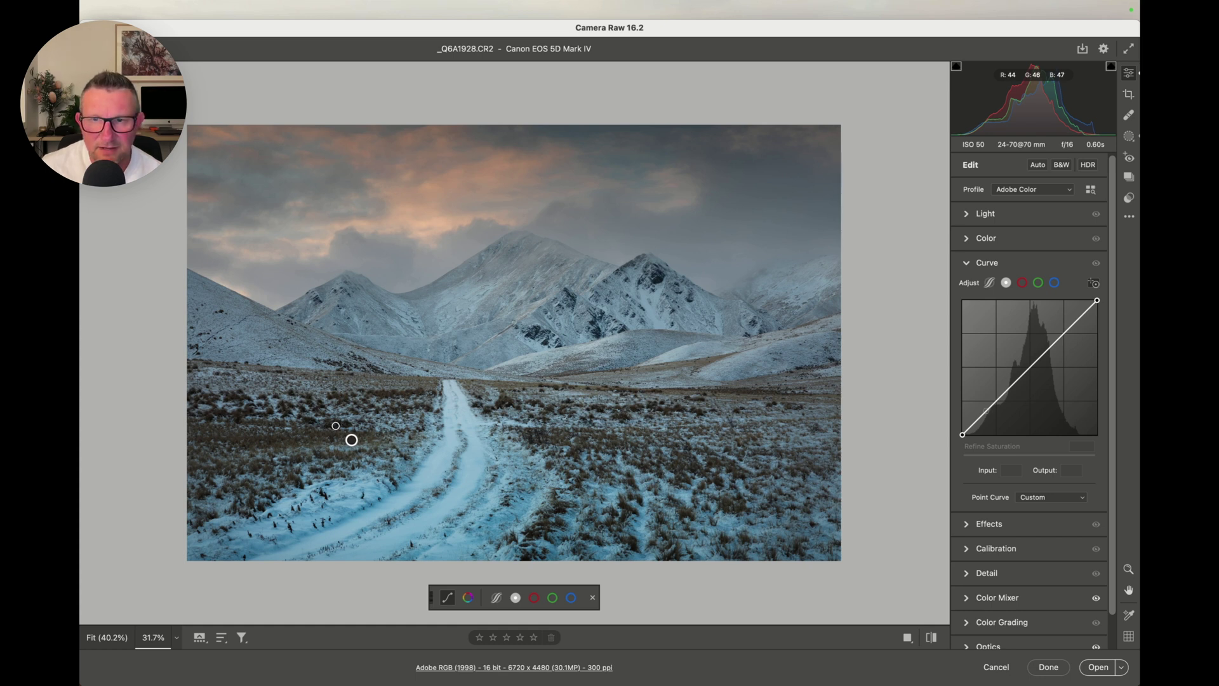
pyautogui.moveTo(278, 424); pyautogui.dragTo(391, 423)
pyautogui.moveTo(310, 424)
pyautogui.mouseDown()
pyautogui.moveTo(298, 423)
pyautogui.moveTo(308, 424)
pyautogui.mouseUp()
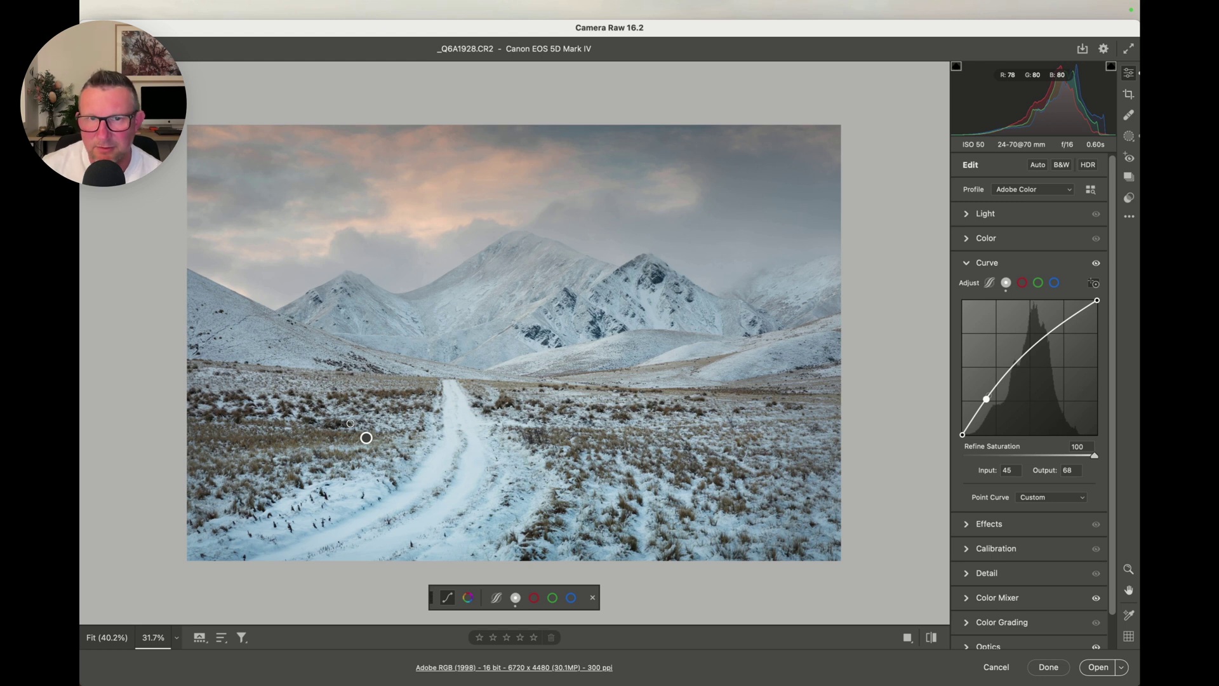
pyautogui.doubleClick(983, 398)
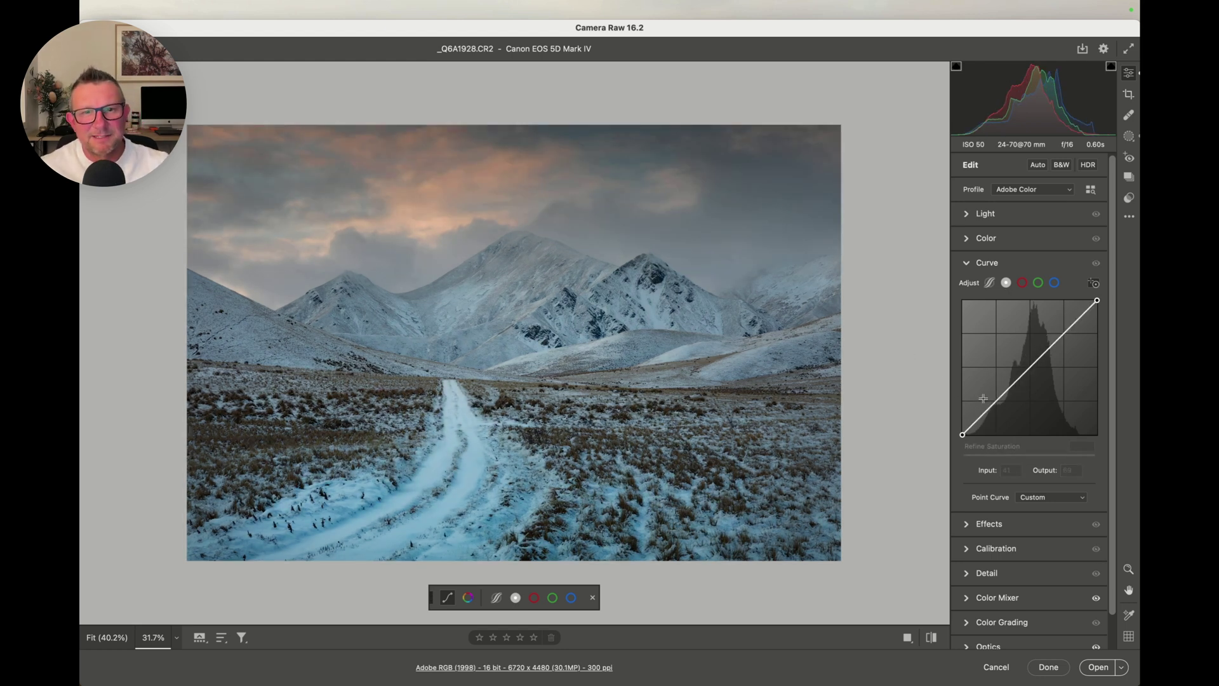
# Compare the edited photo with its default settings several times, ending on the edited version
pyautogui.click(930, 638)
pyautogui.click(929, 639)
pyautogui.click(930, 638)
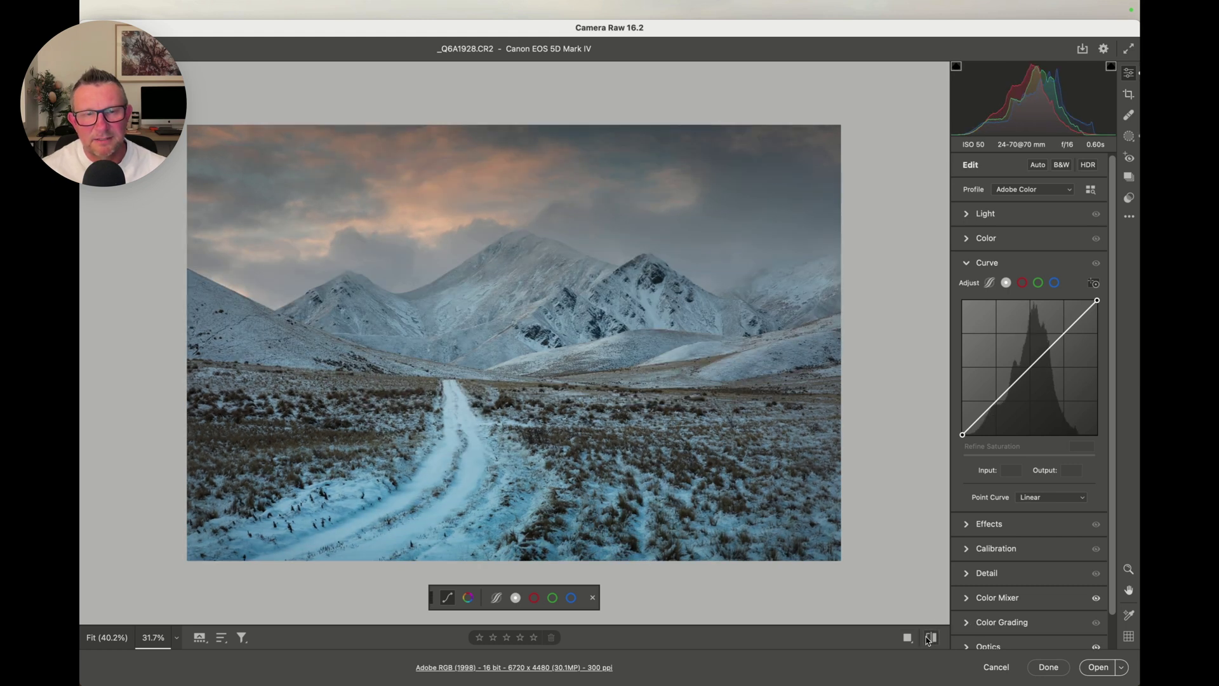
pyautogui.click(929, 638)
pyautogui.click(930, 638)
pyautogui.click(930, 638)
pyautogui.click(930, 638)
pyautogui.click(930, 638)
pyautogui.click(930, 638)
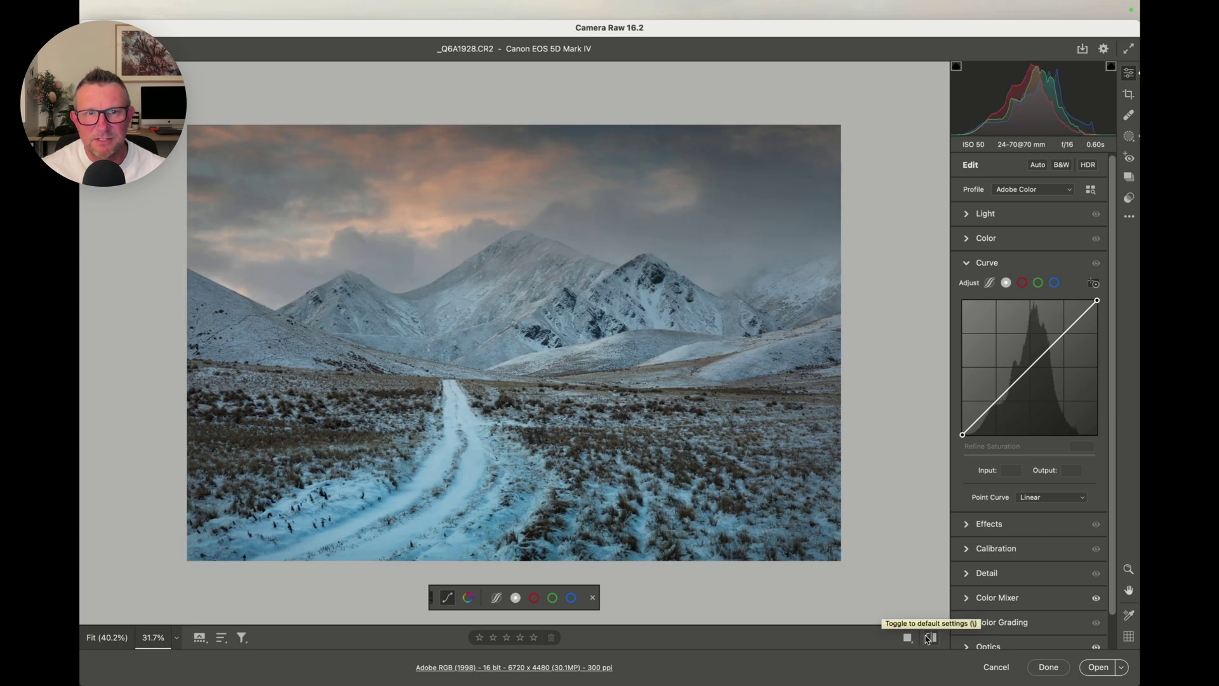